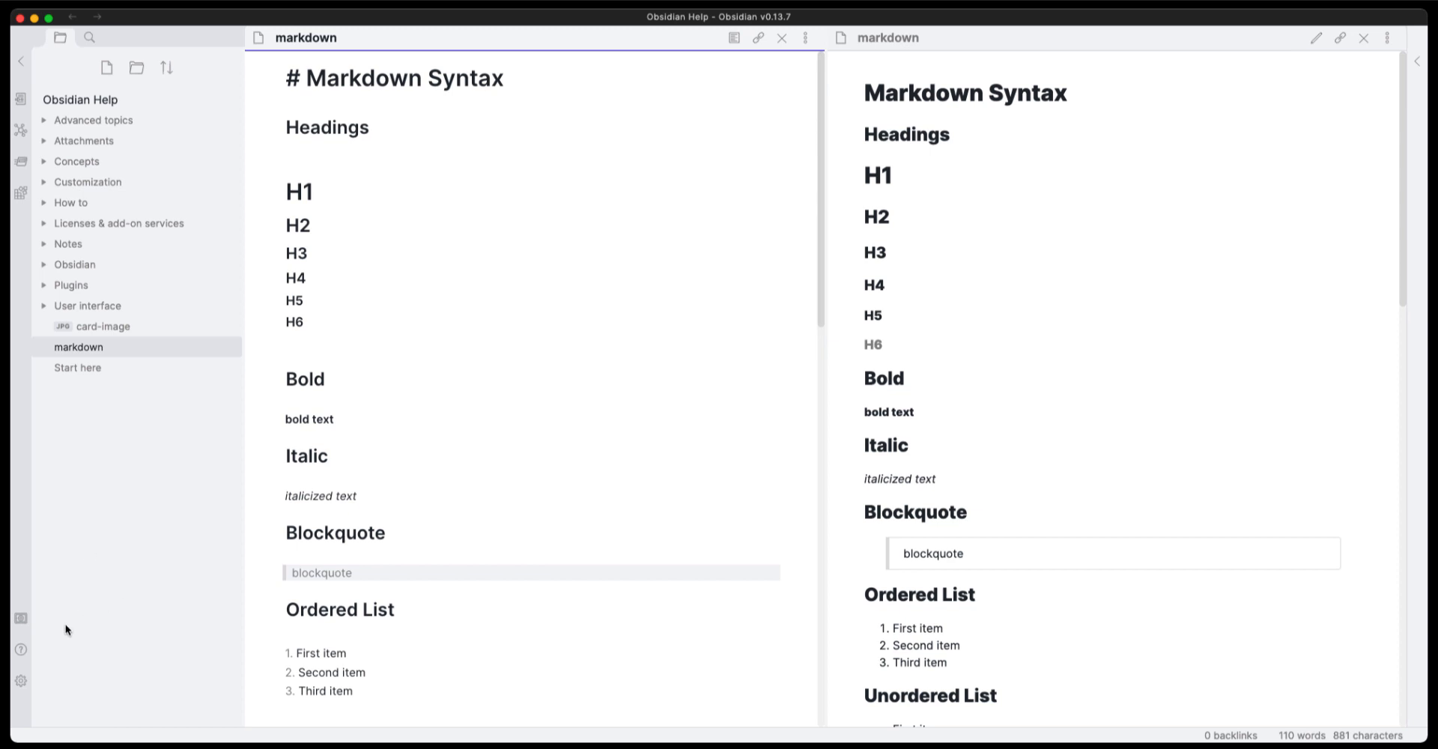
Step: Enable the Sync core plugin in the settings
left_click(21, 680)
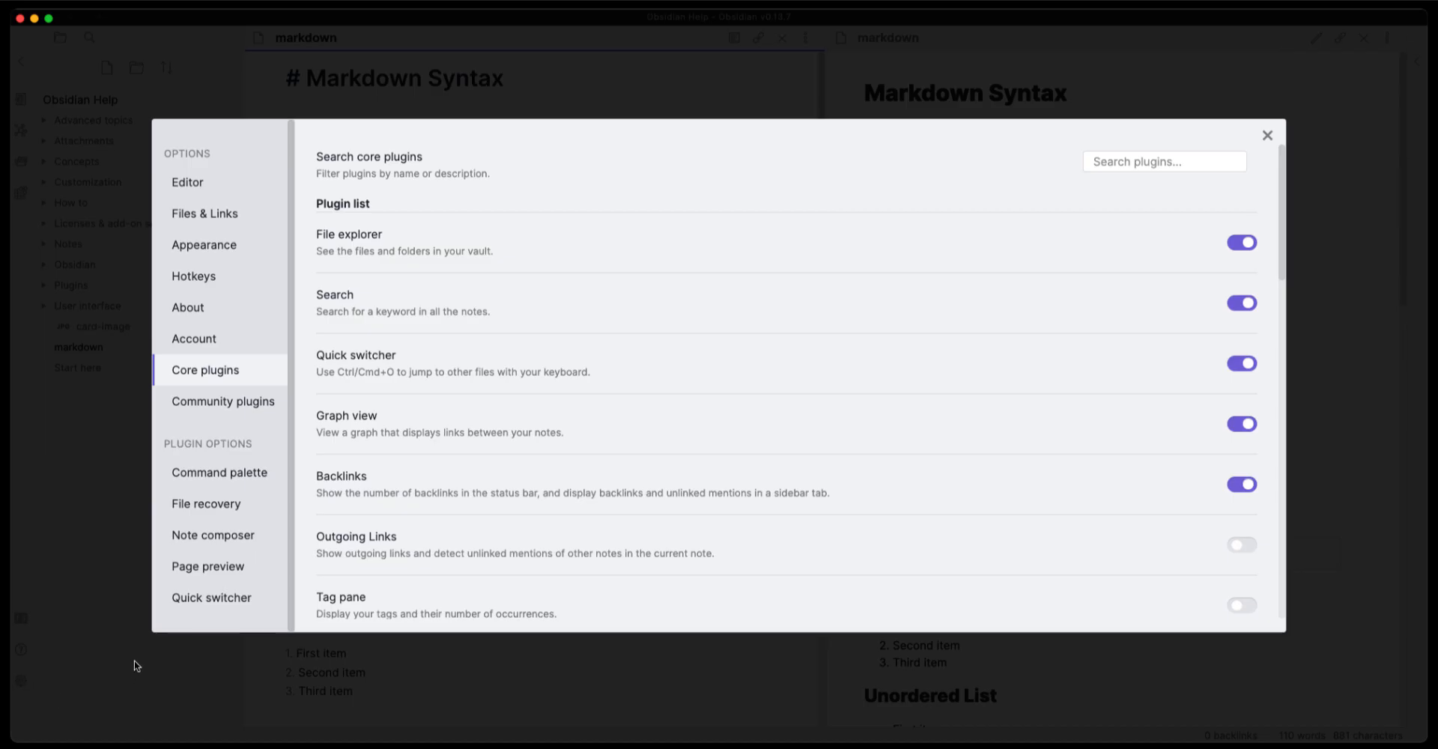
scroll(383, 520, "down", 12)
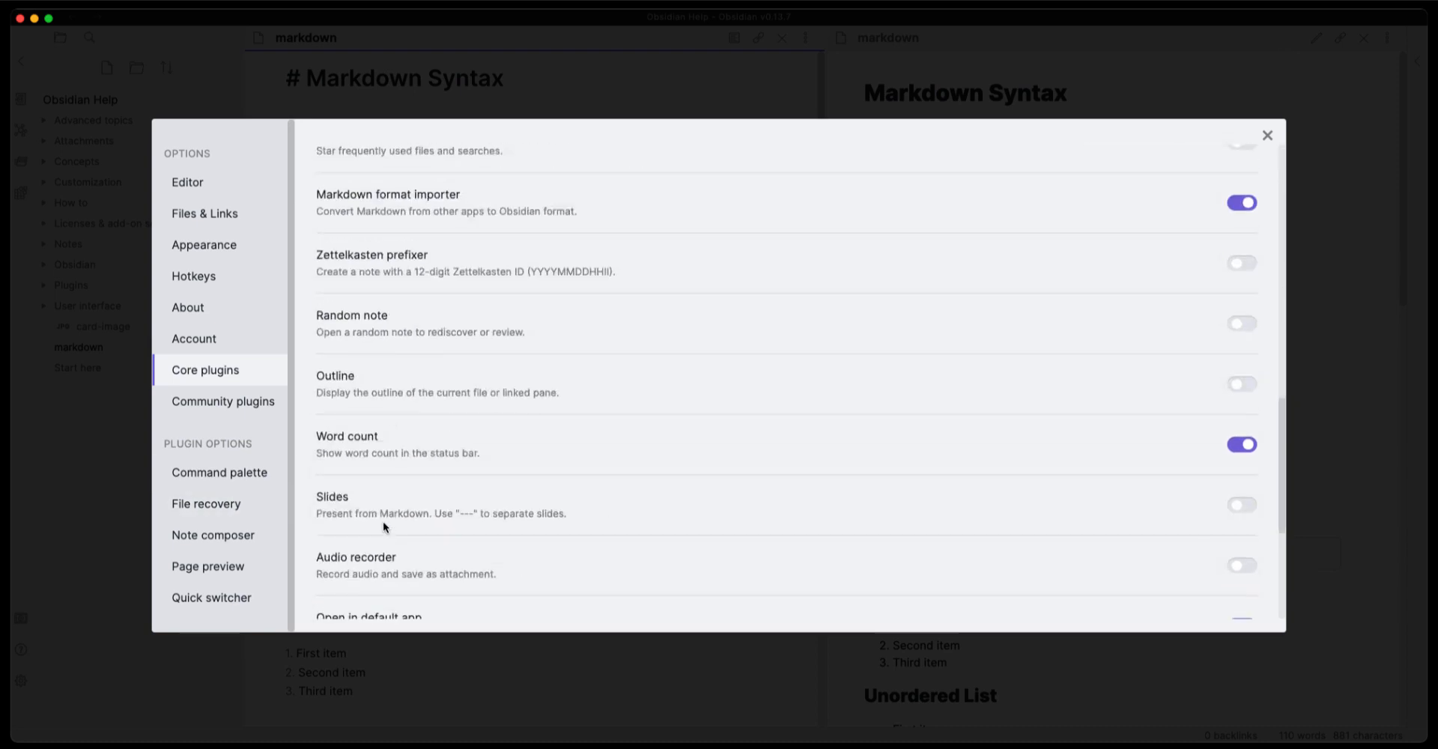
scroll(383, 534, "down", 2)
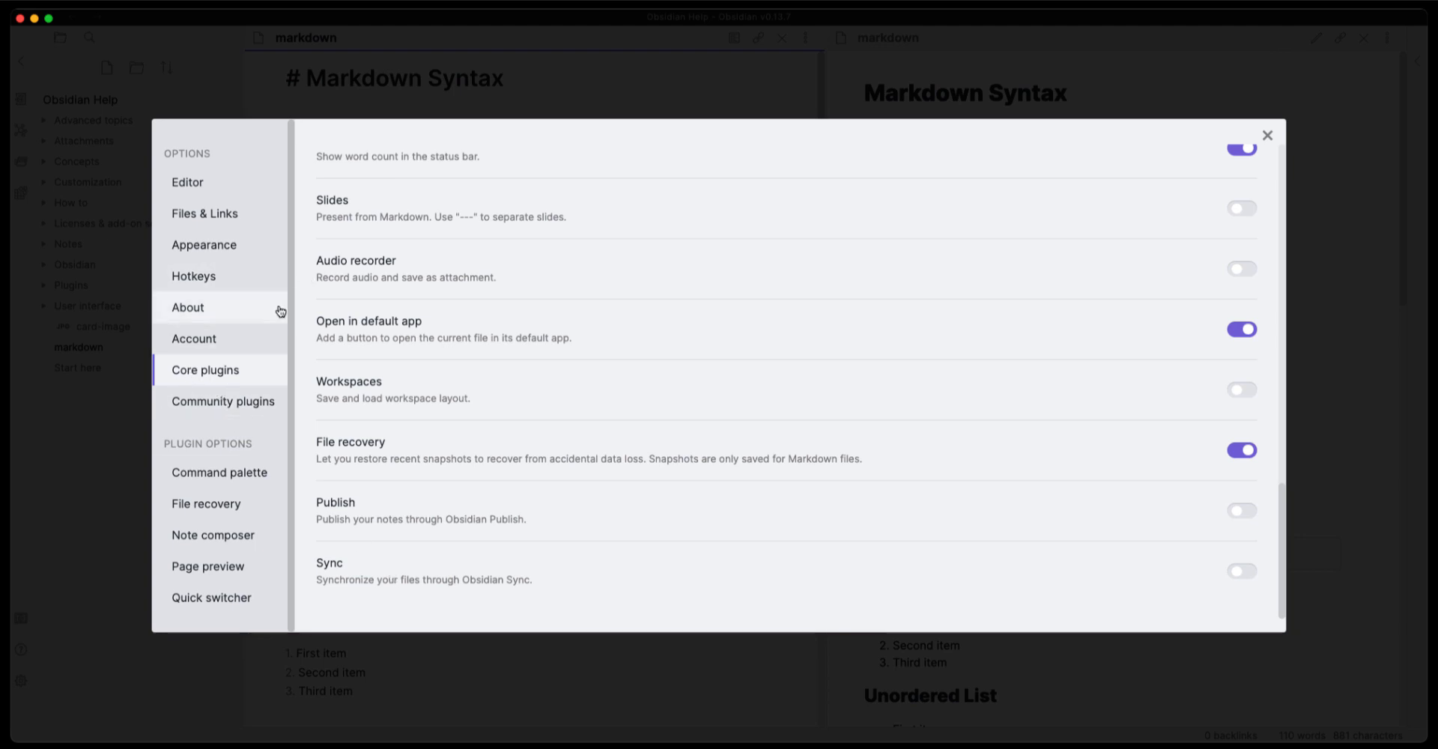
left_click(199, 374)
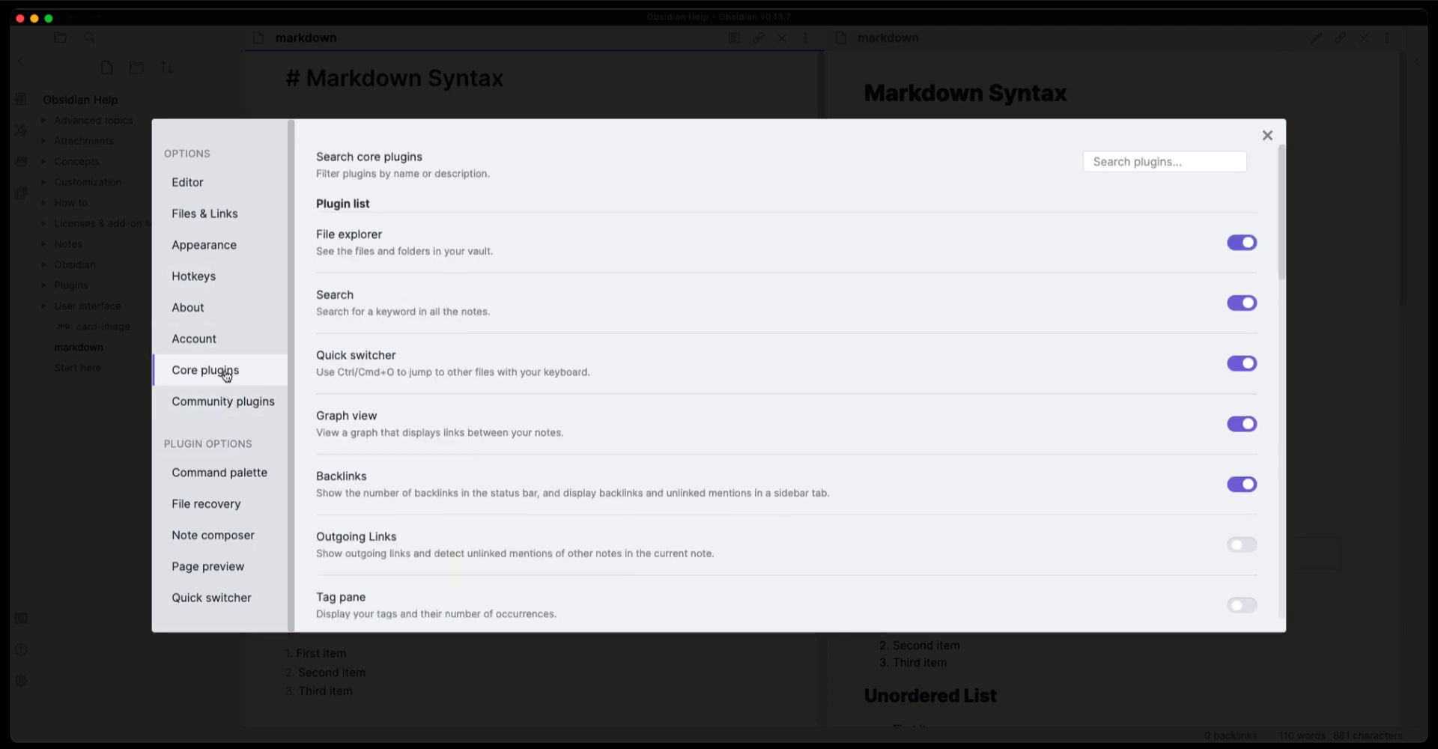
scroll(492, 514, "down", 12)
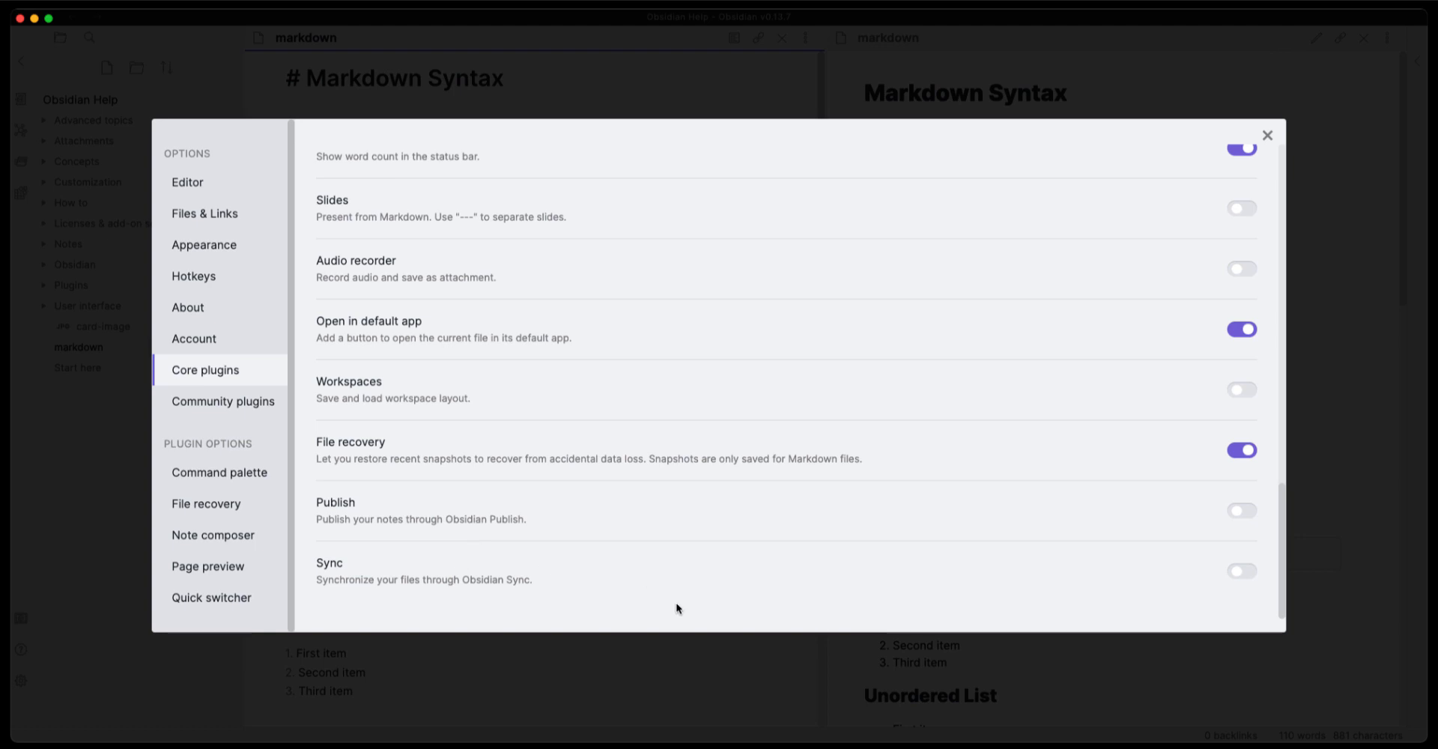
left_click(1242, 574)
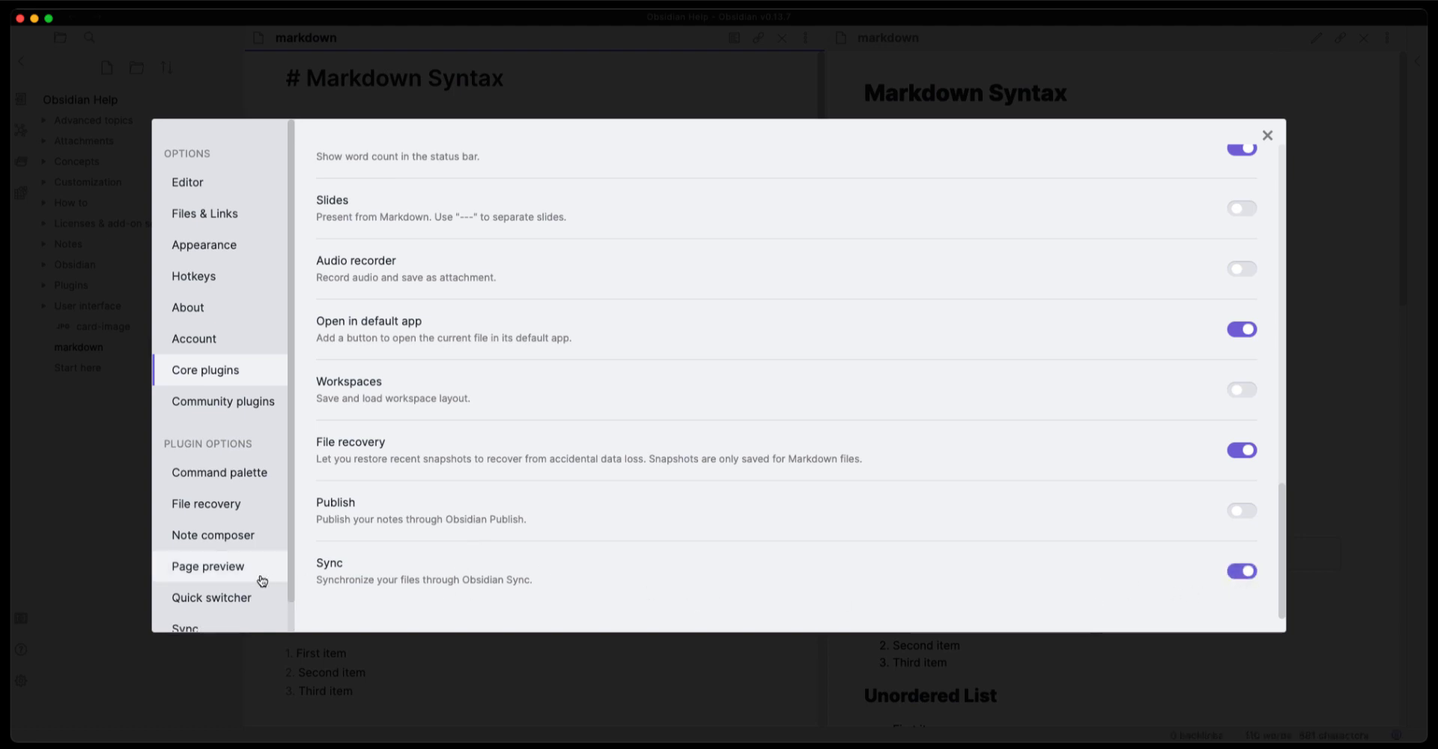
Step: Start creating a new remote vault from the Sync plugin options and name it Test
scroll(262, 581, "down", 1)
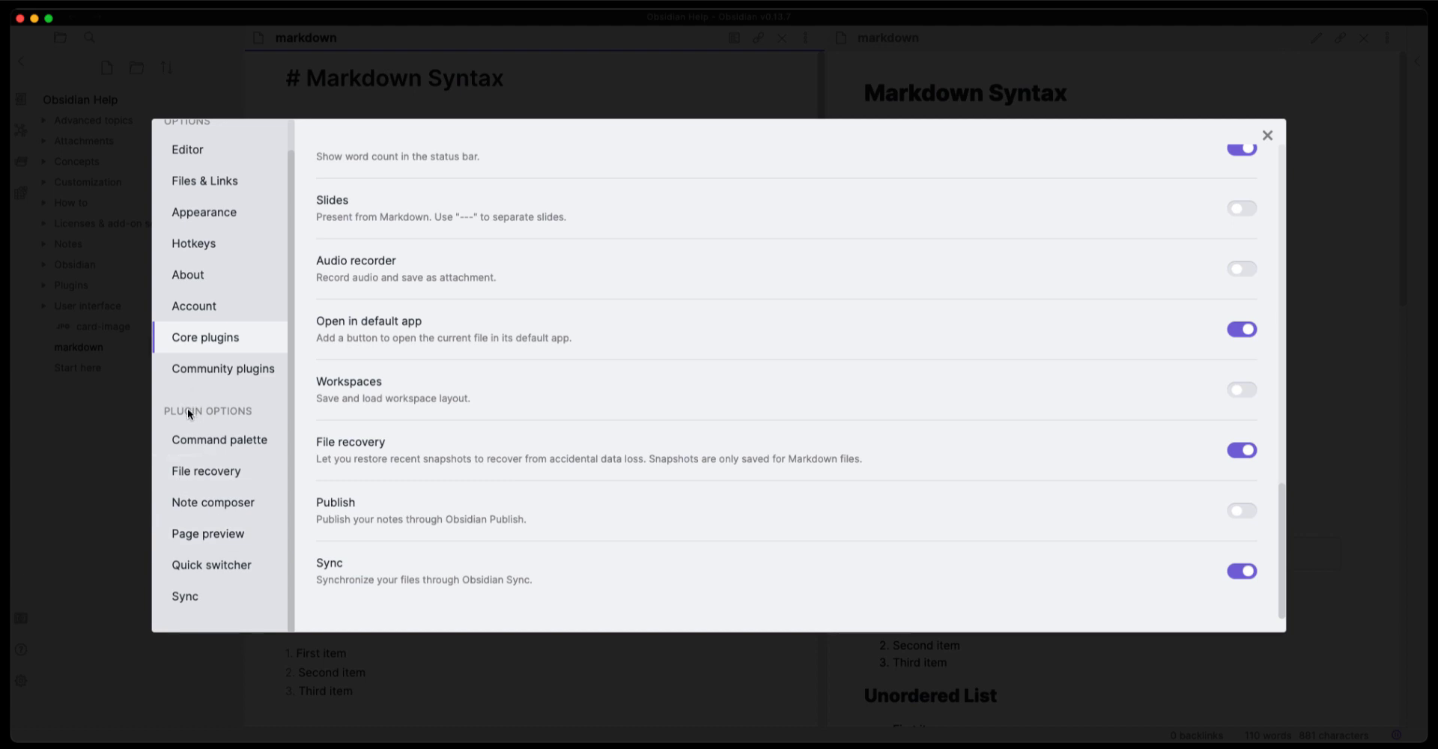
left_click(197, 593)
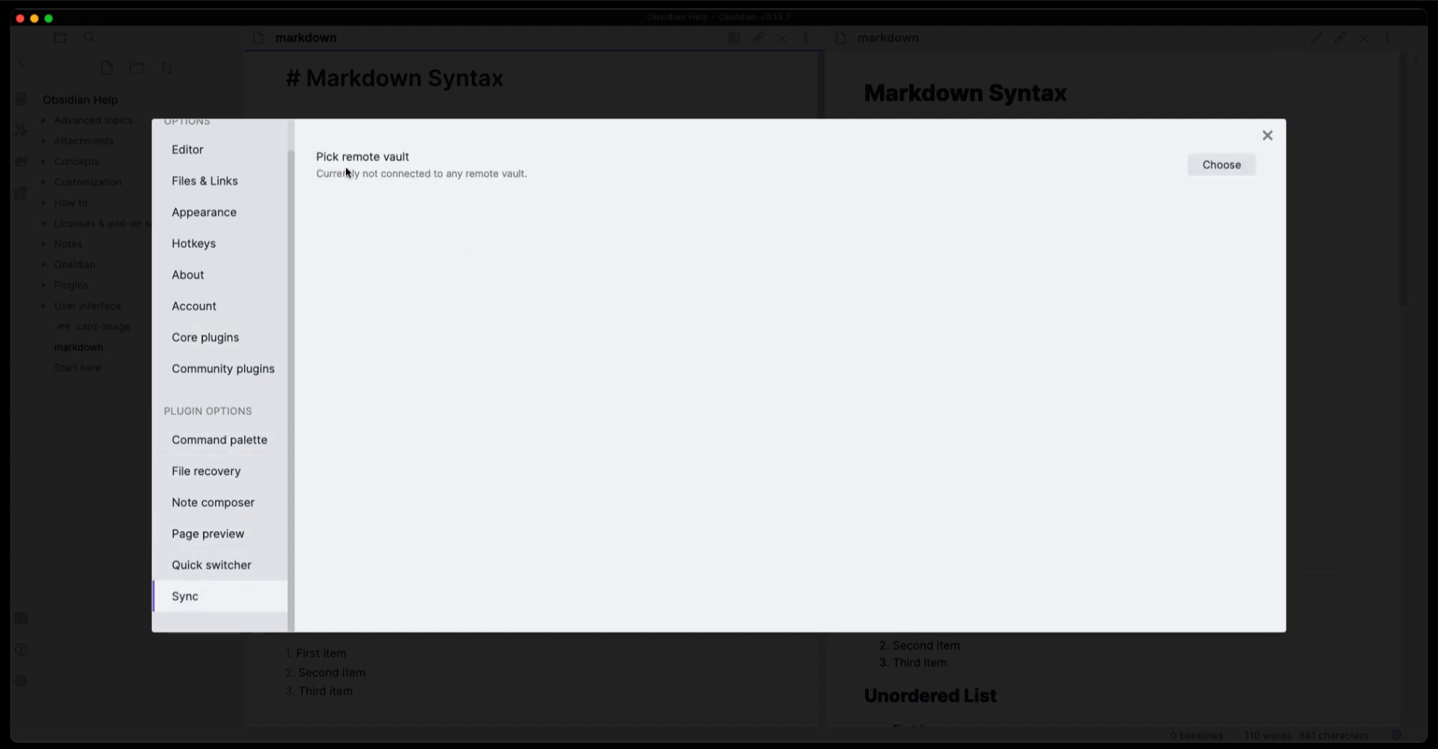
left_click(1224, 168)
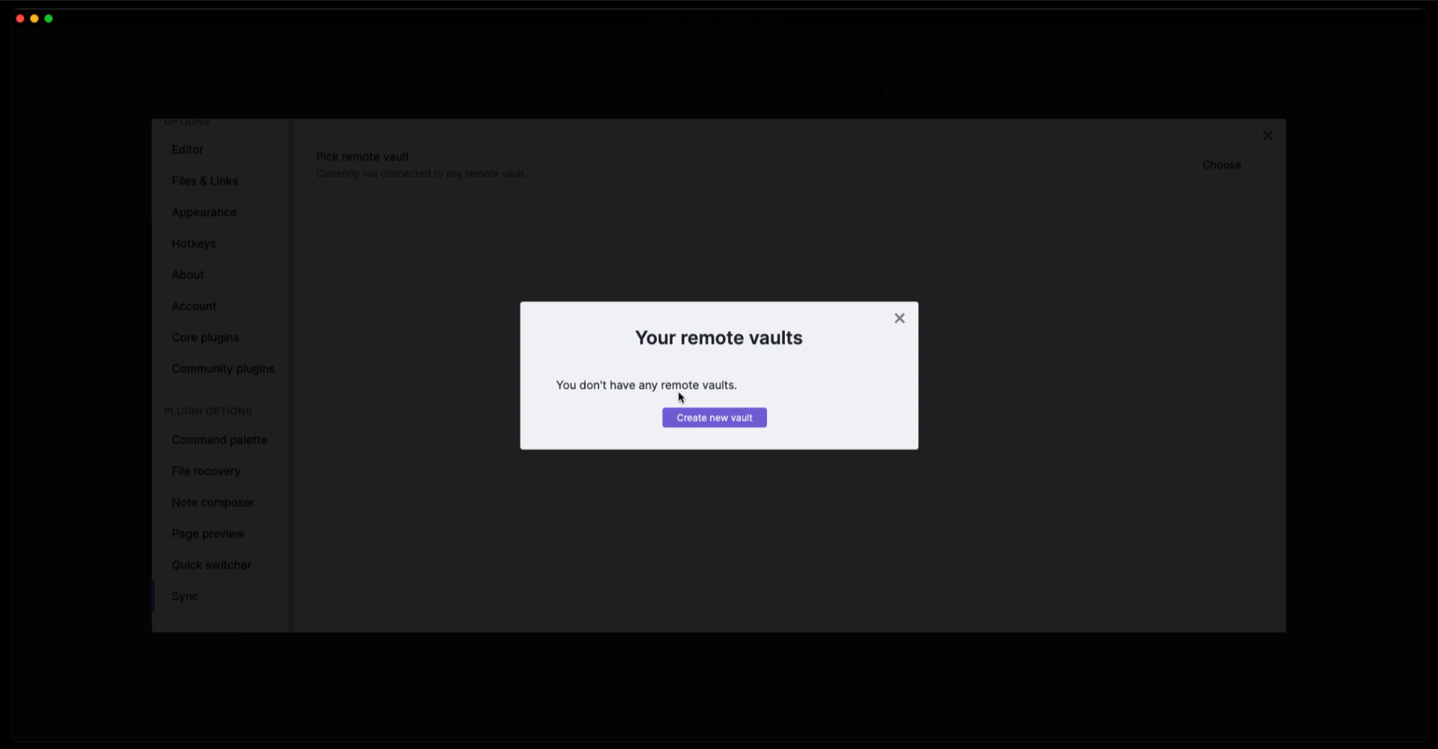
left_click(717, 420)
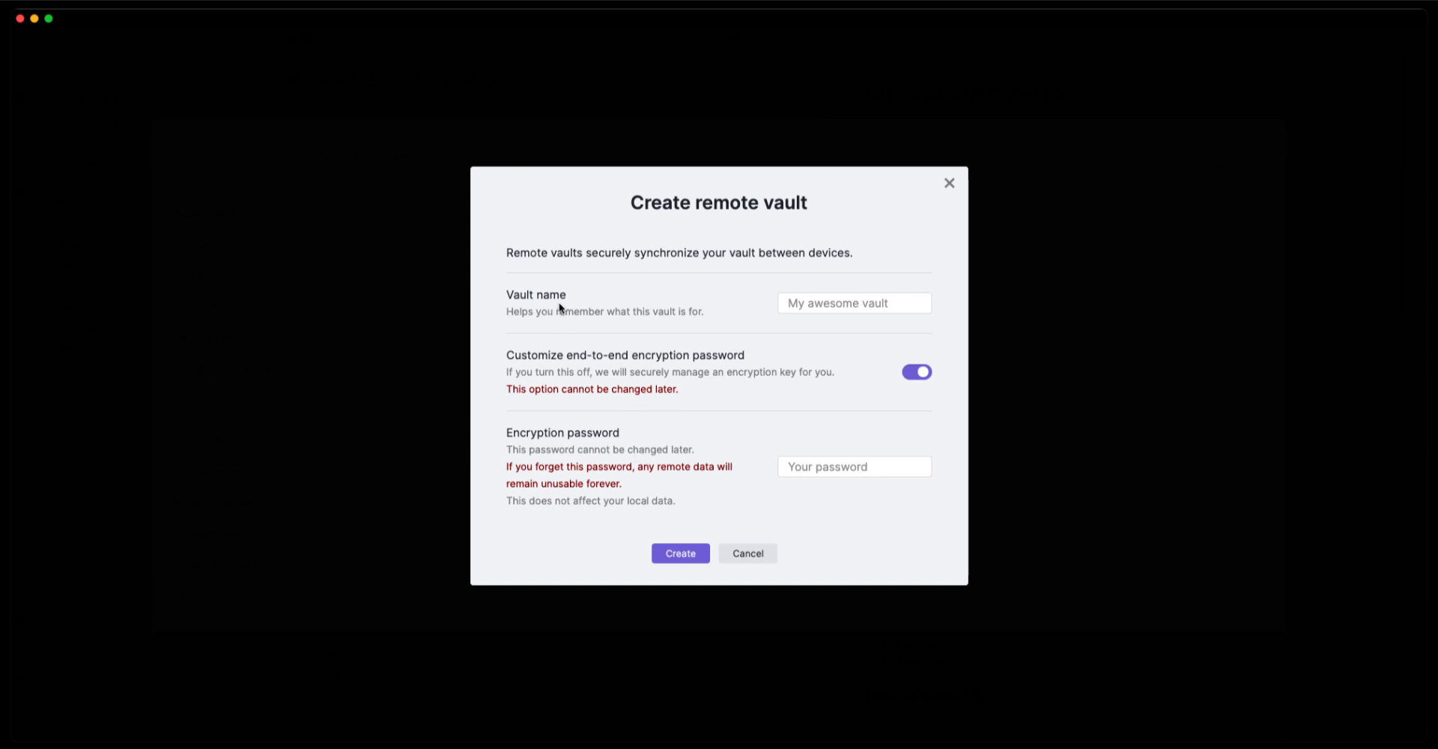
left_click(790, 307)
type("Test")
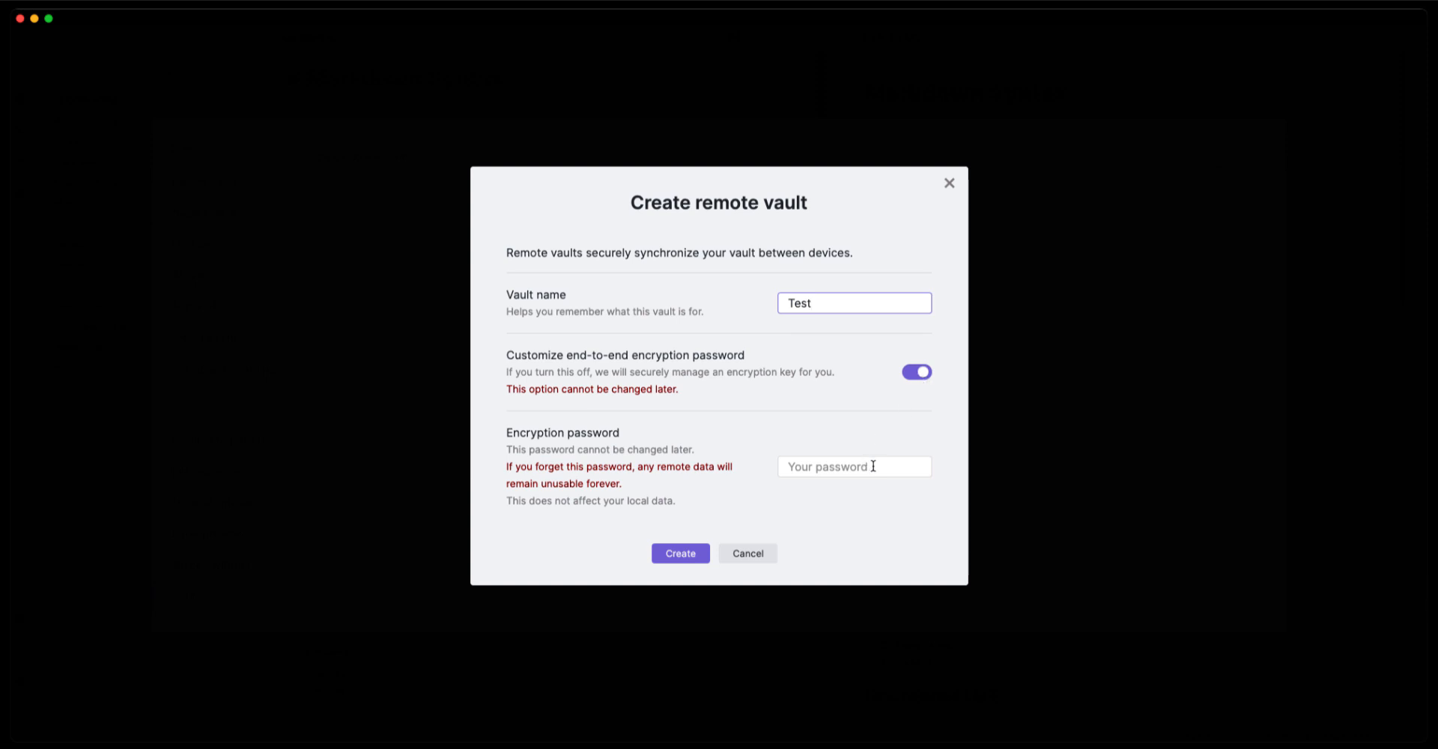
Step: Keep the customized end-to-end encryption password option on, enter the encryption password, and create the remote vault
left_click(916, 372)
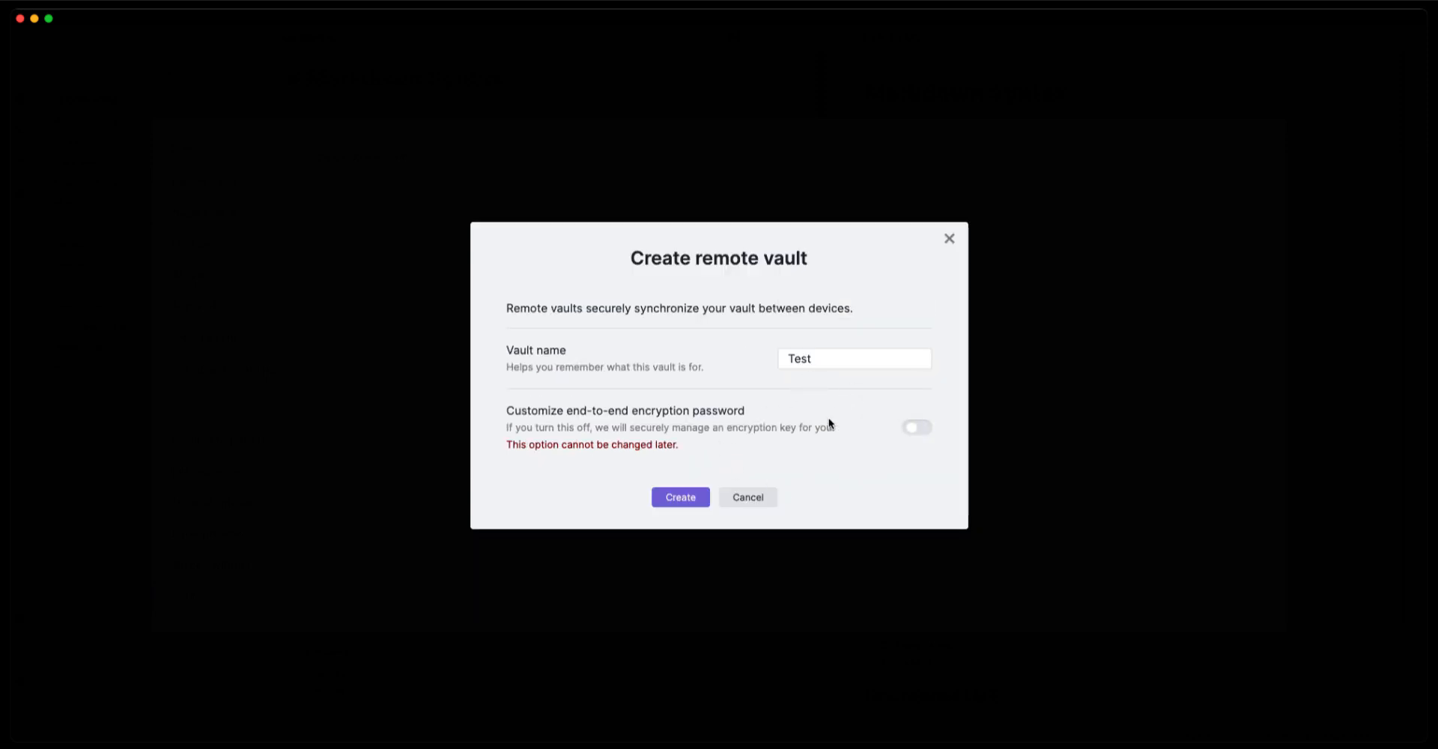
left_click(906, 430)
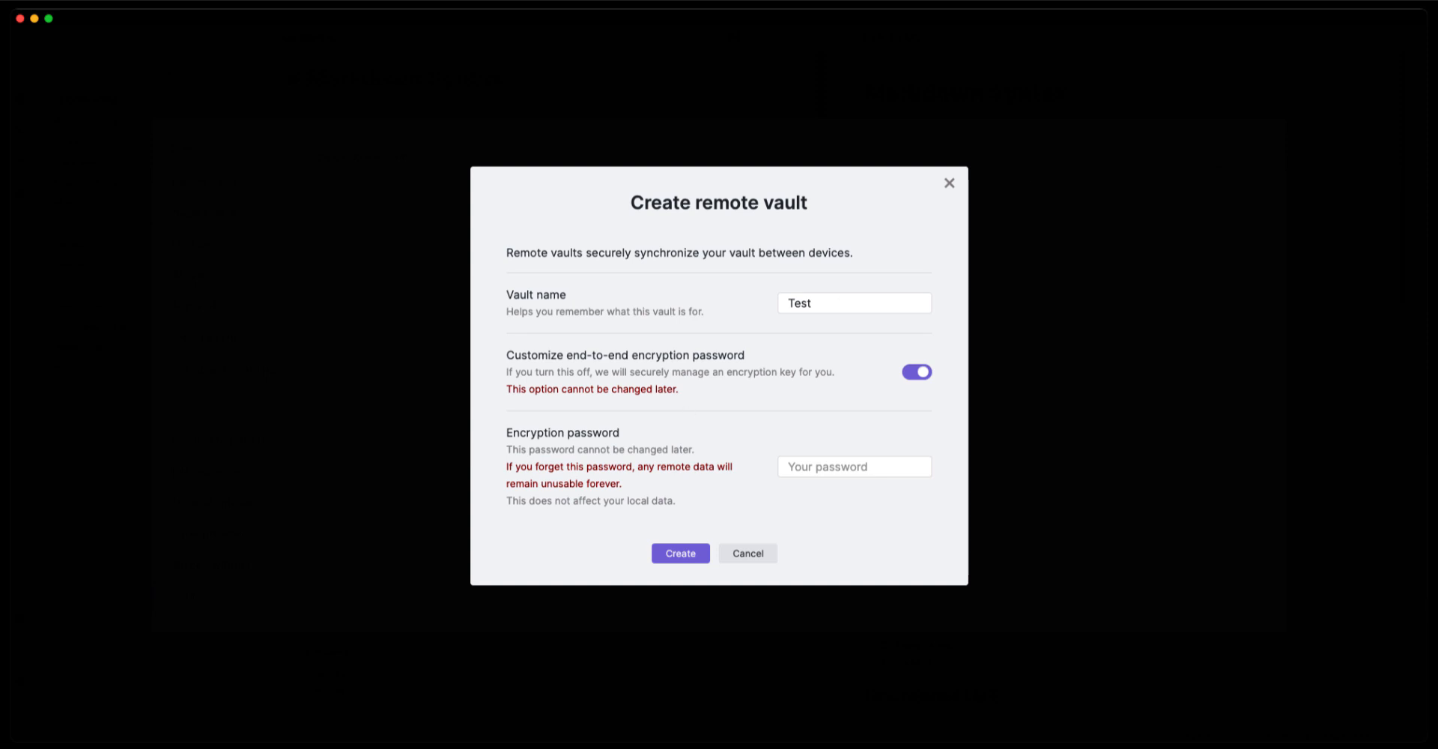
left_click(850, 467)
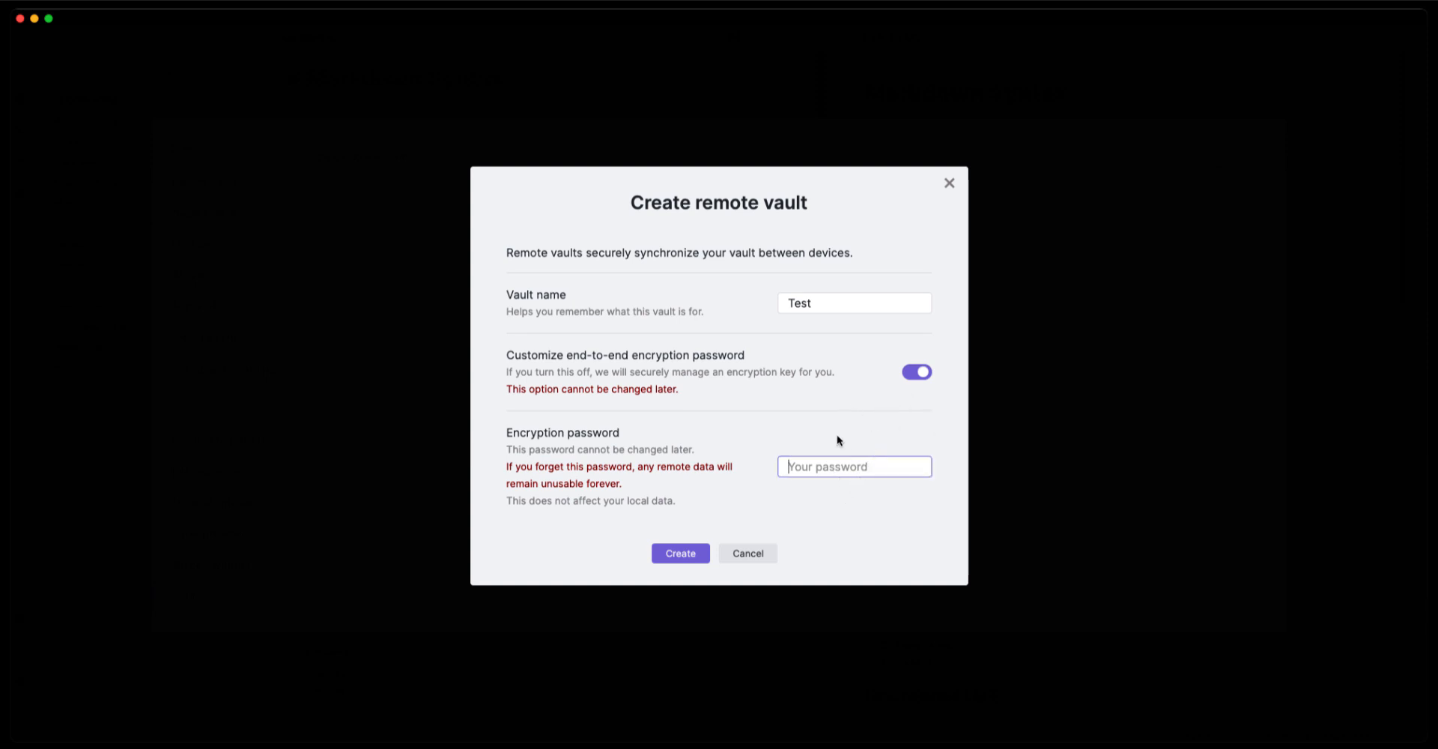
key("super+v")
left_click(680, 553)
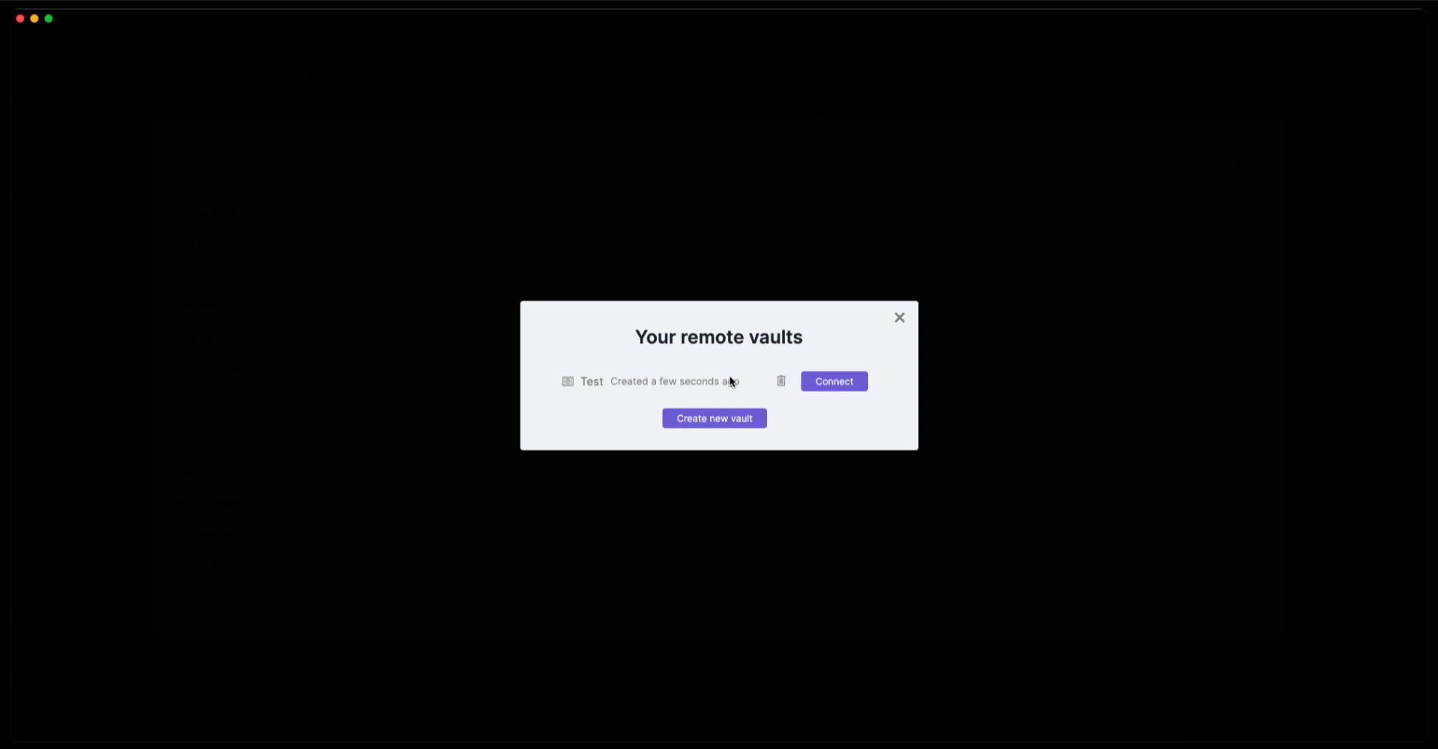
Step: Connect the local vault to the Test remote vault, accept the merge, and unlock it with the encryption password
left_click(837, 384)
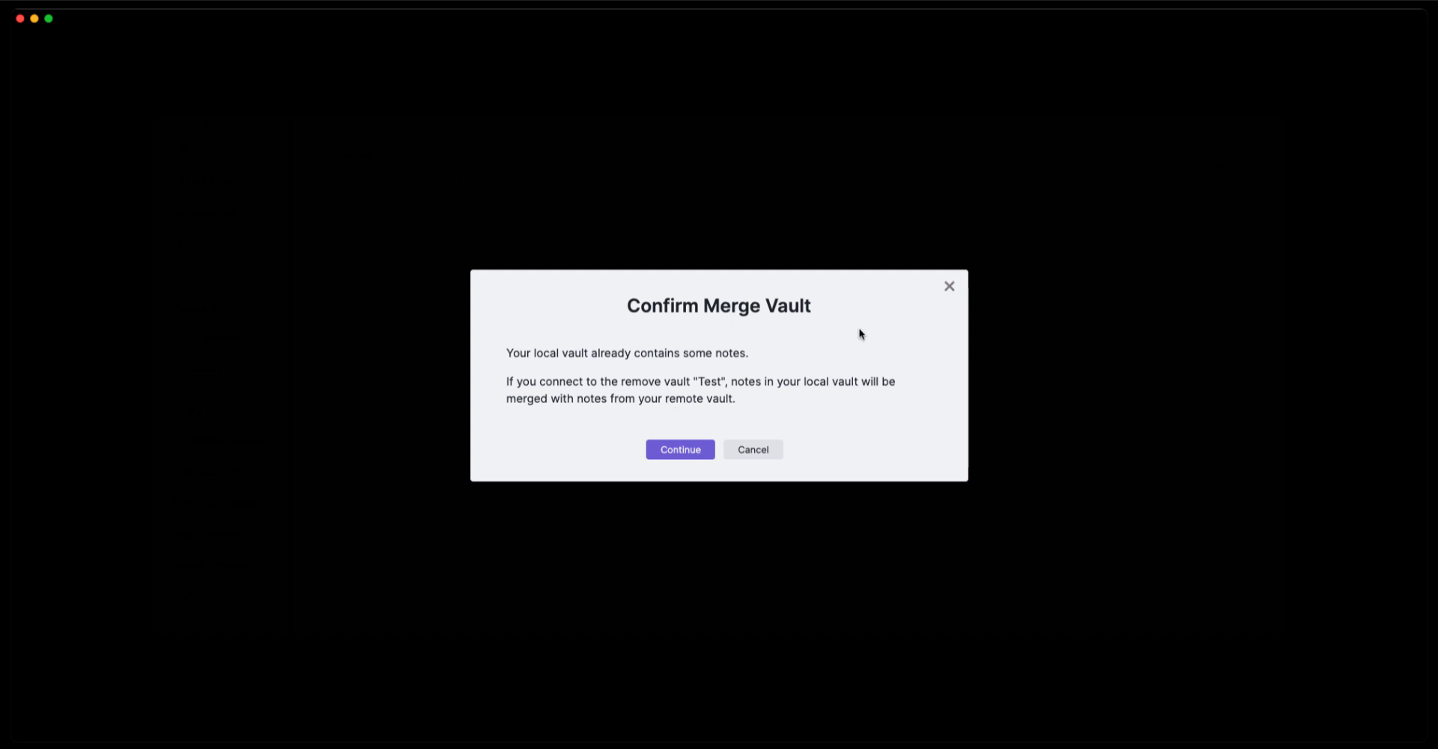
left_click(677, 456)
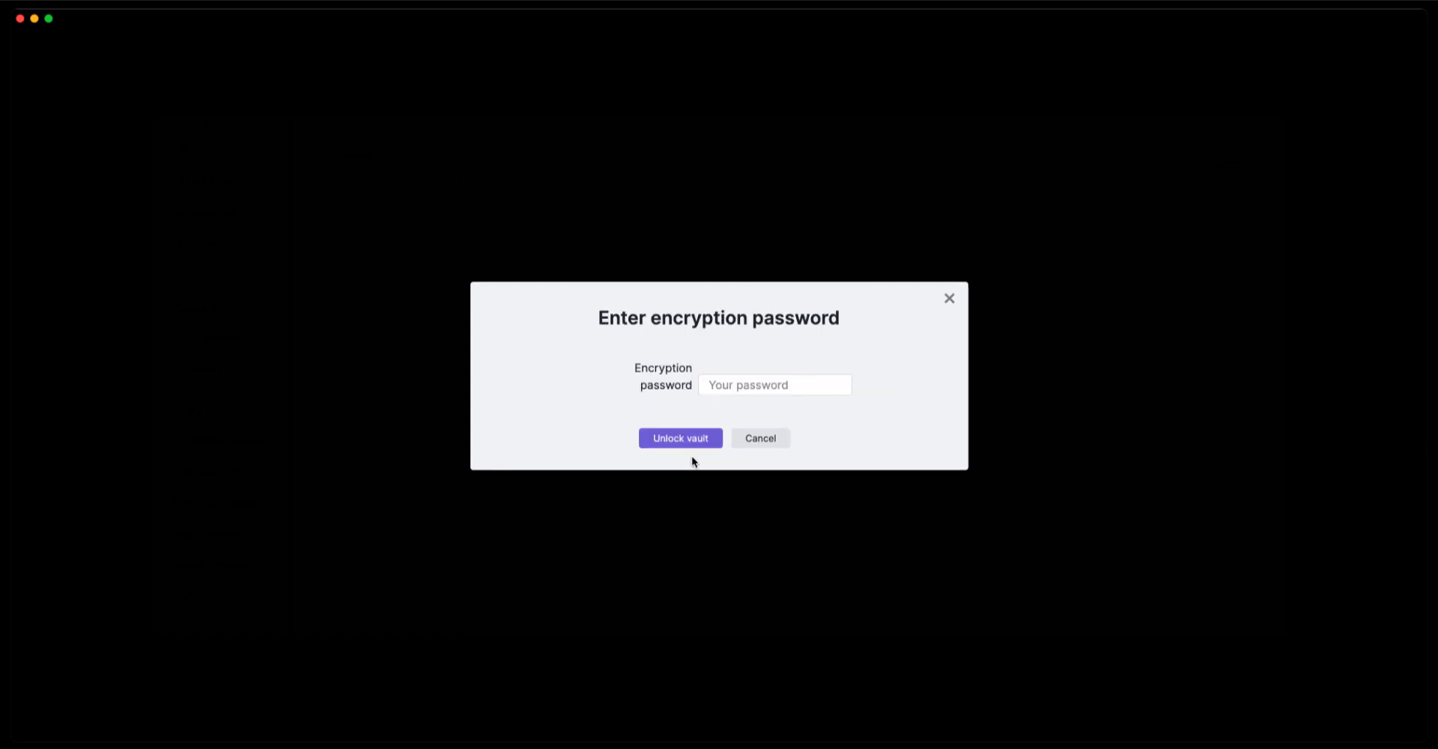
left_click(743, 384)
key("super+v")
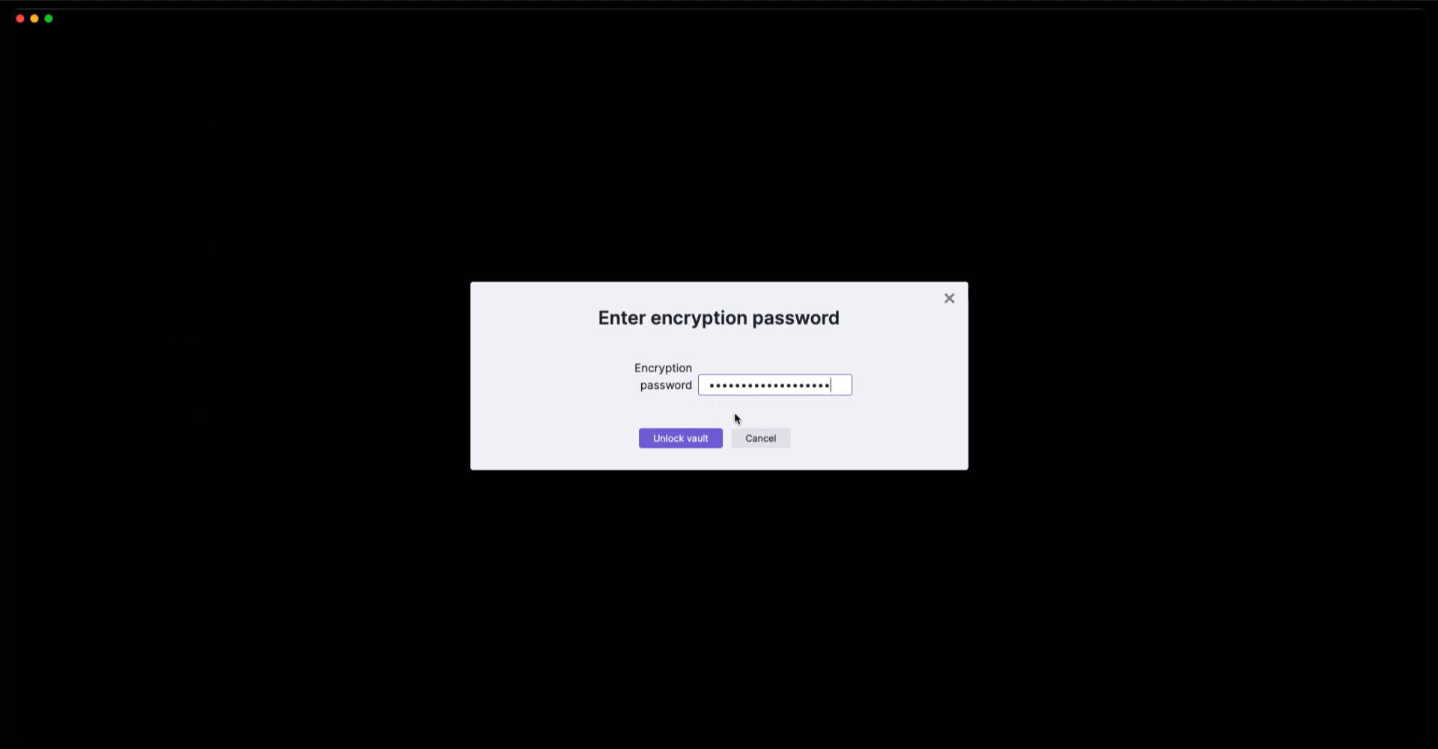
left_click(679, 441)
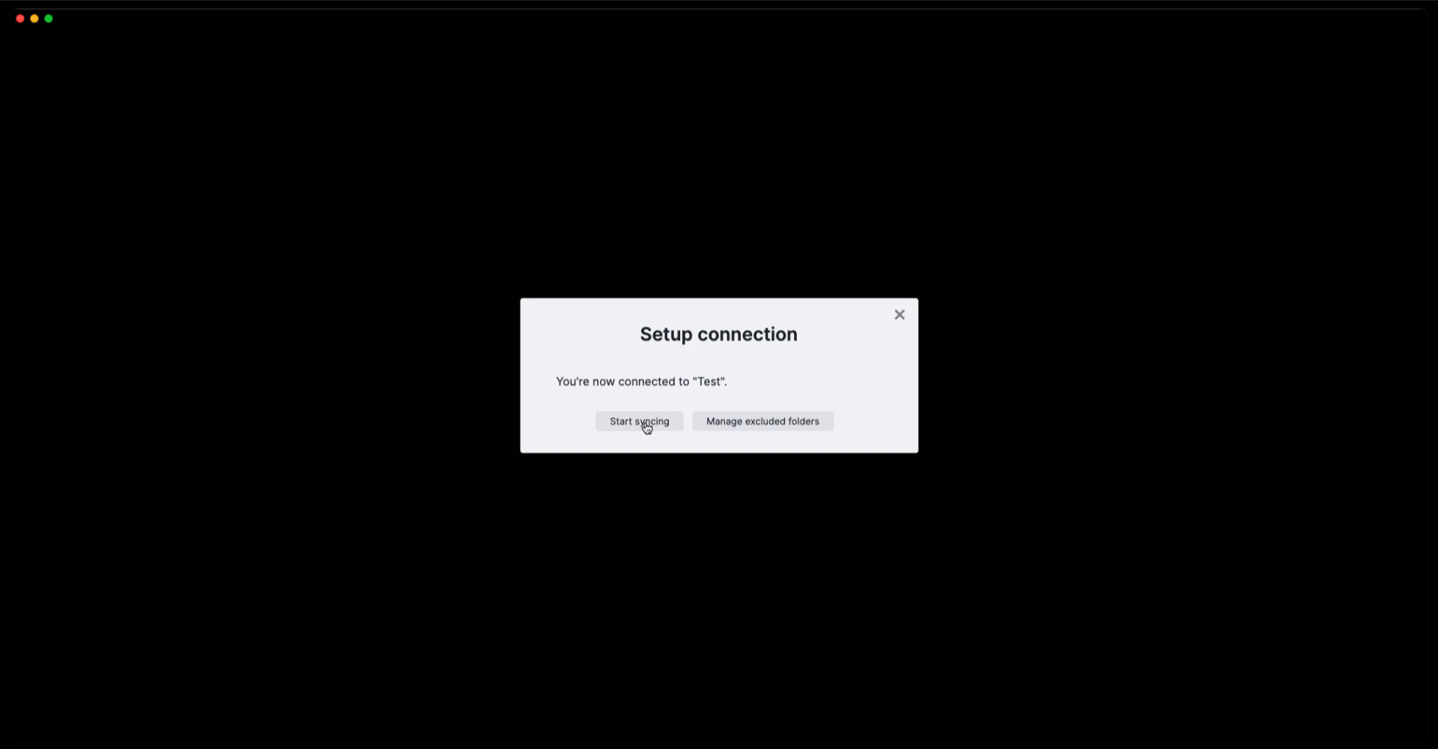
Step: Leave all folders included, start syncing with the Test remote vault, and close the settings
left_click(754, 425)
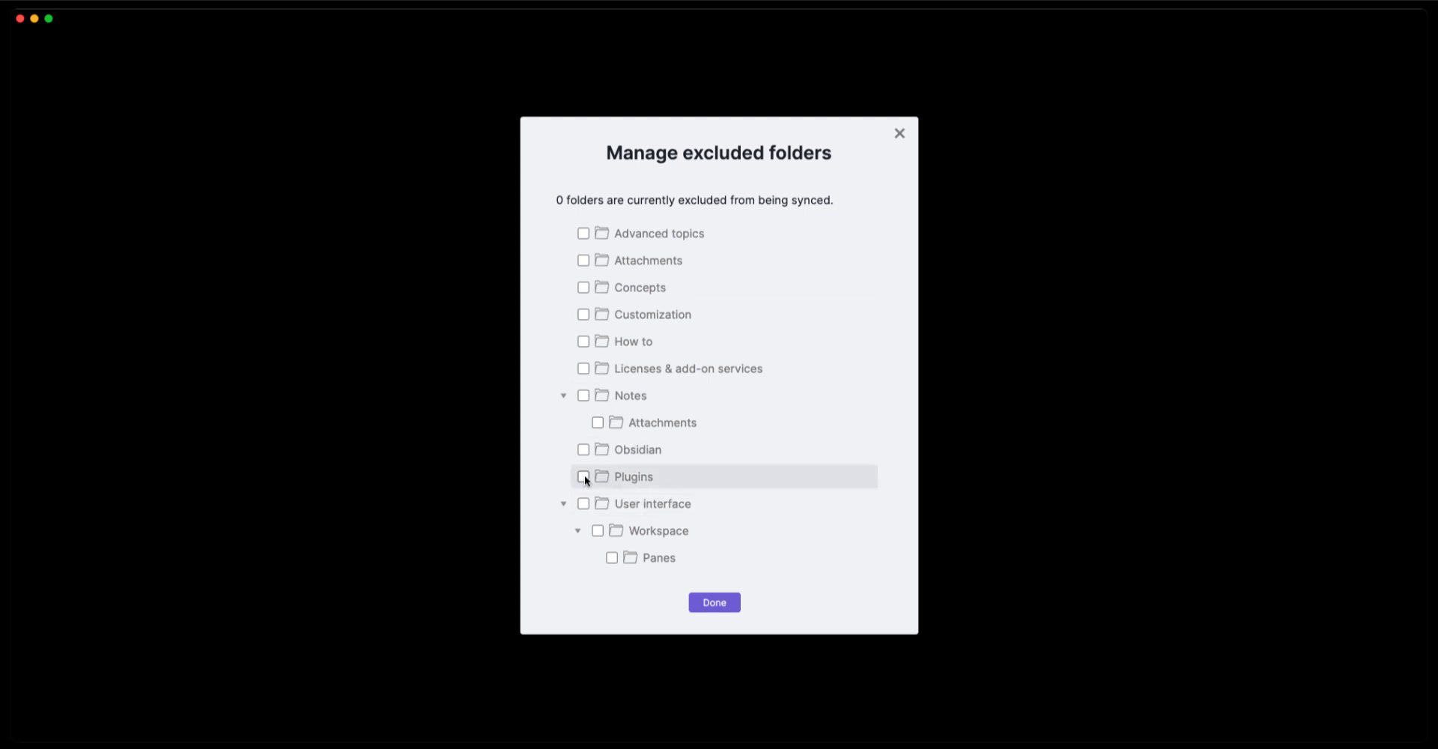
left_click(716, 605)
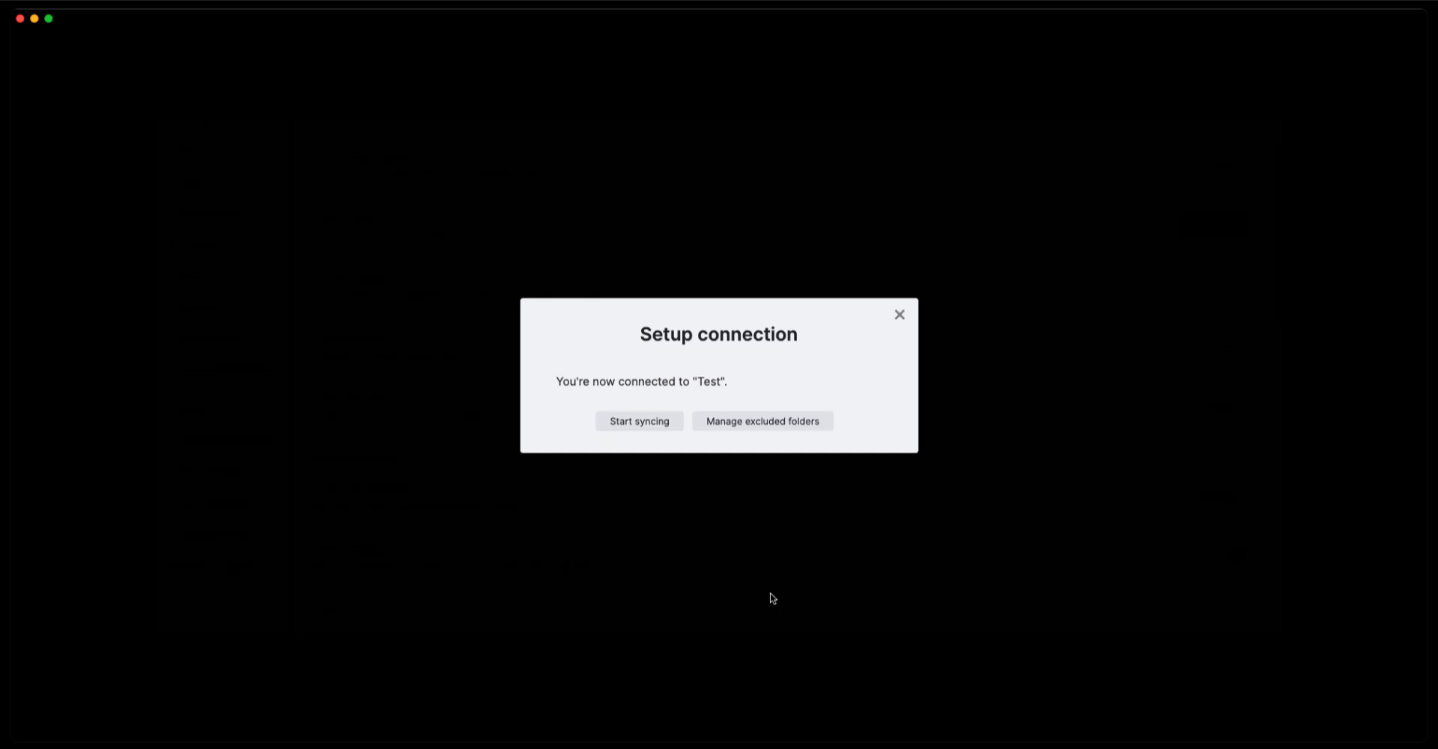
left_click(653, 424)
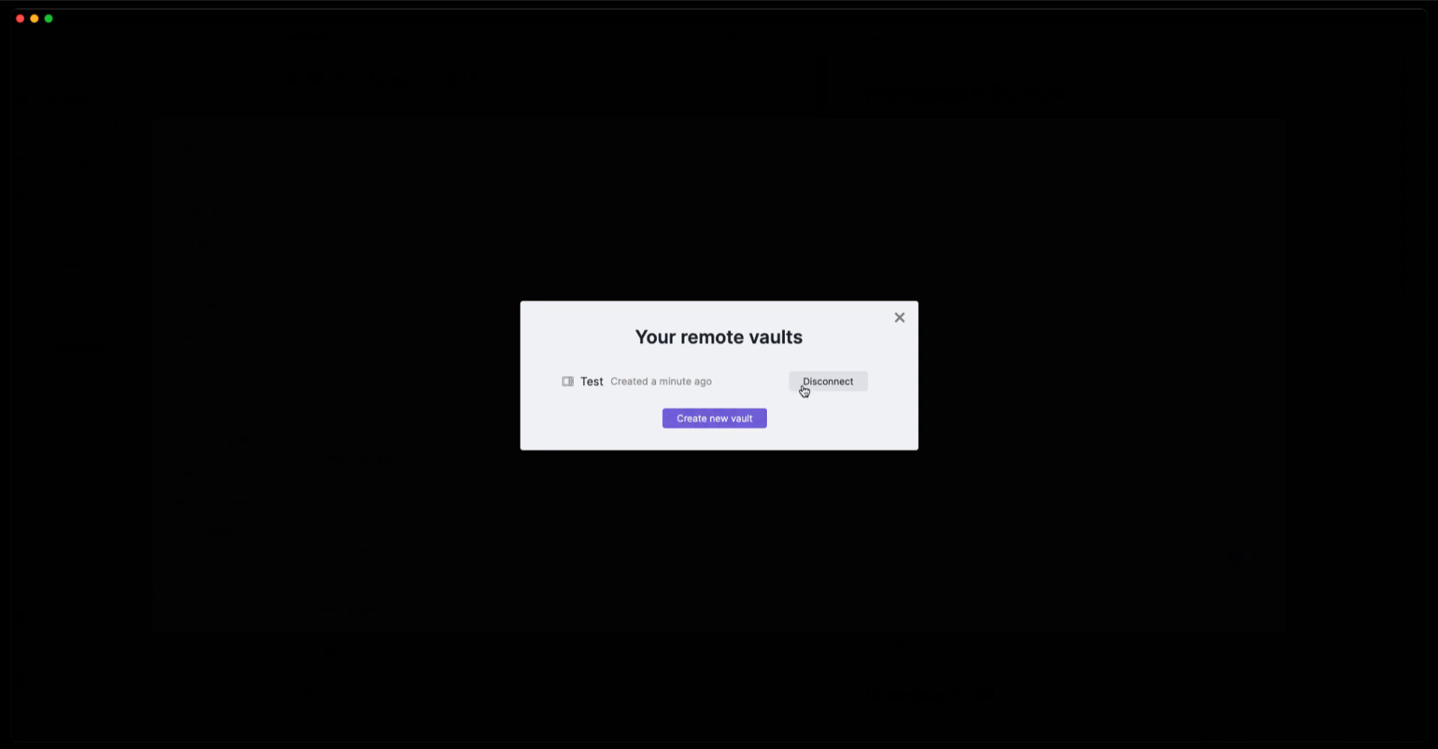
left_click(901, 321)
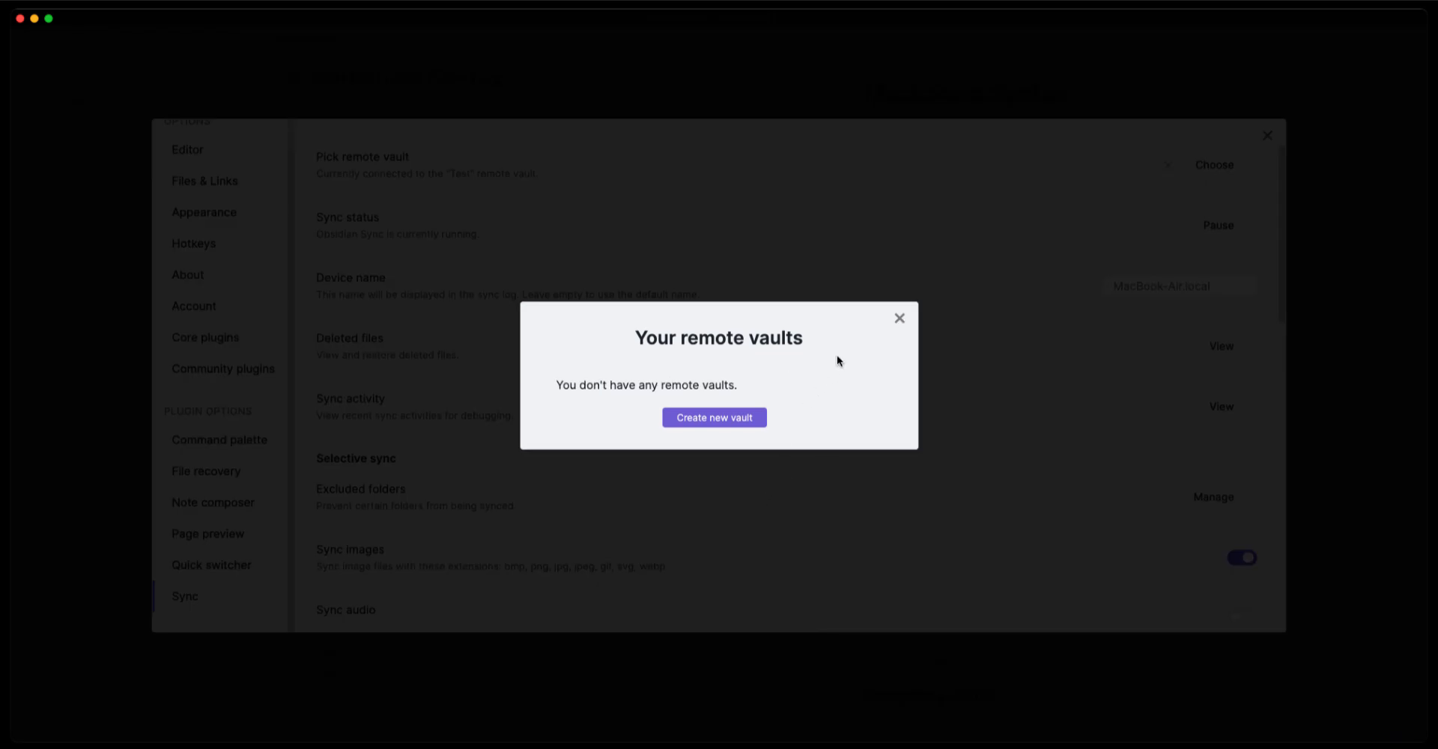
left_click(899, 321)
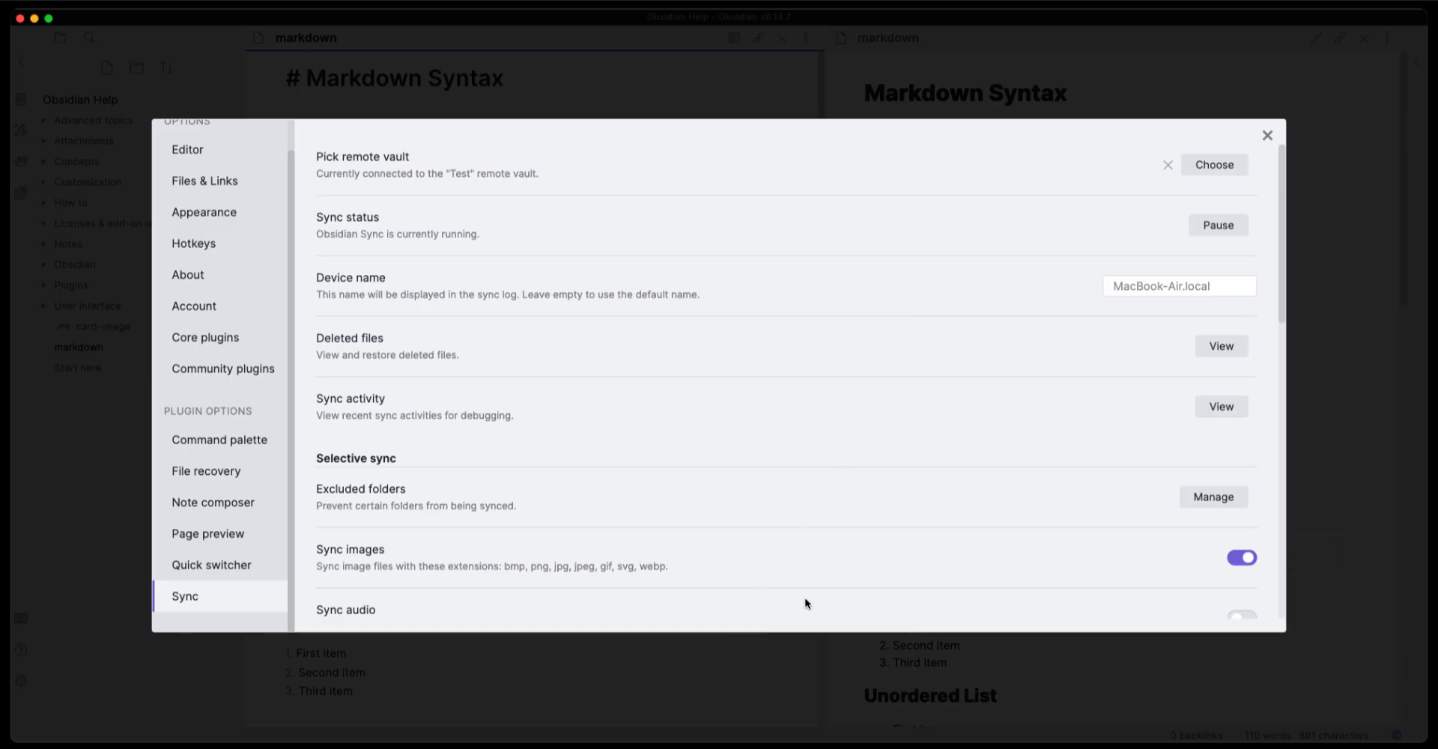
left_click(1266, 136)
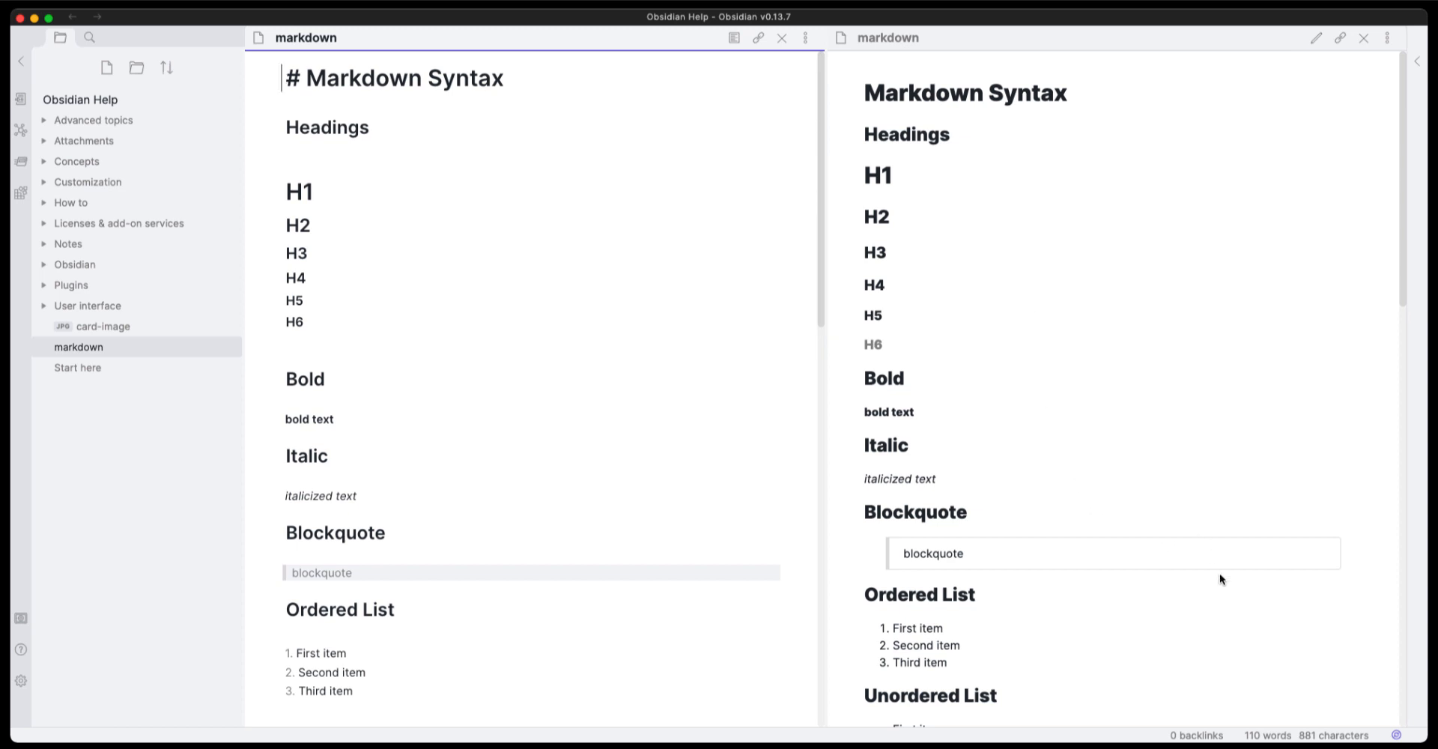
Step: Review the sync log with the errors-only filter on and off, and copy the log
mouse_move(1398, 737)
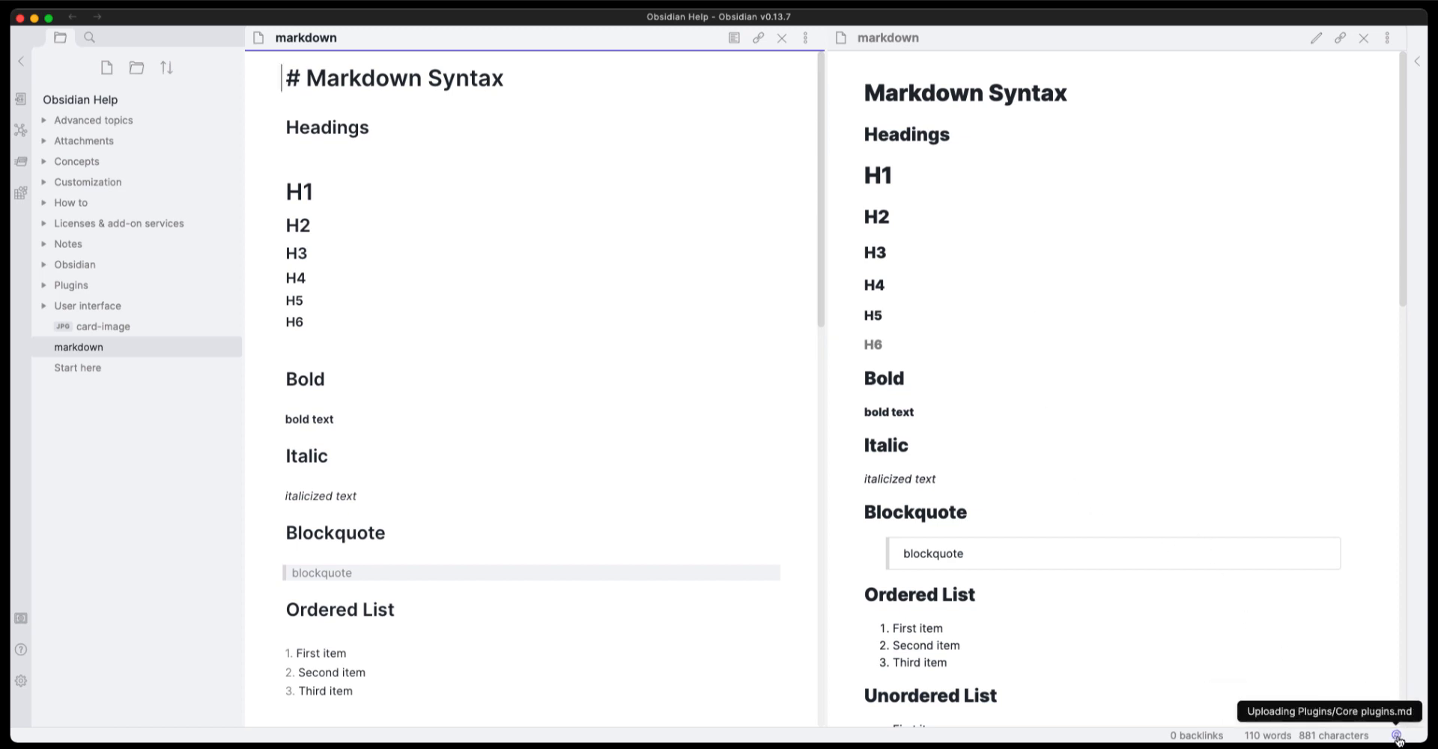
left_click(1397, 736)
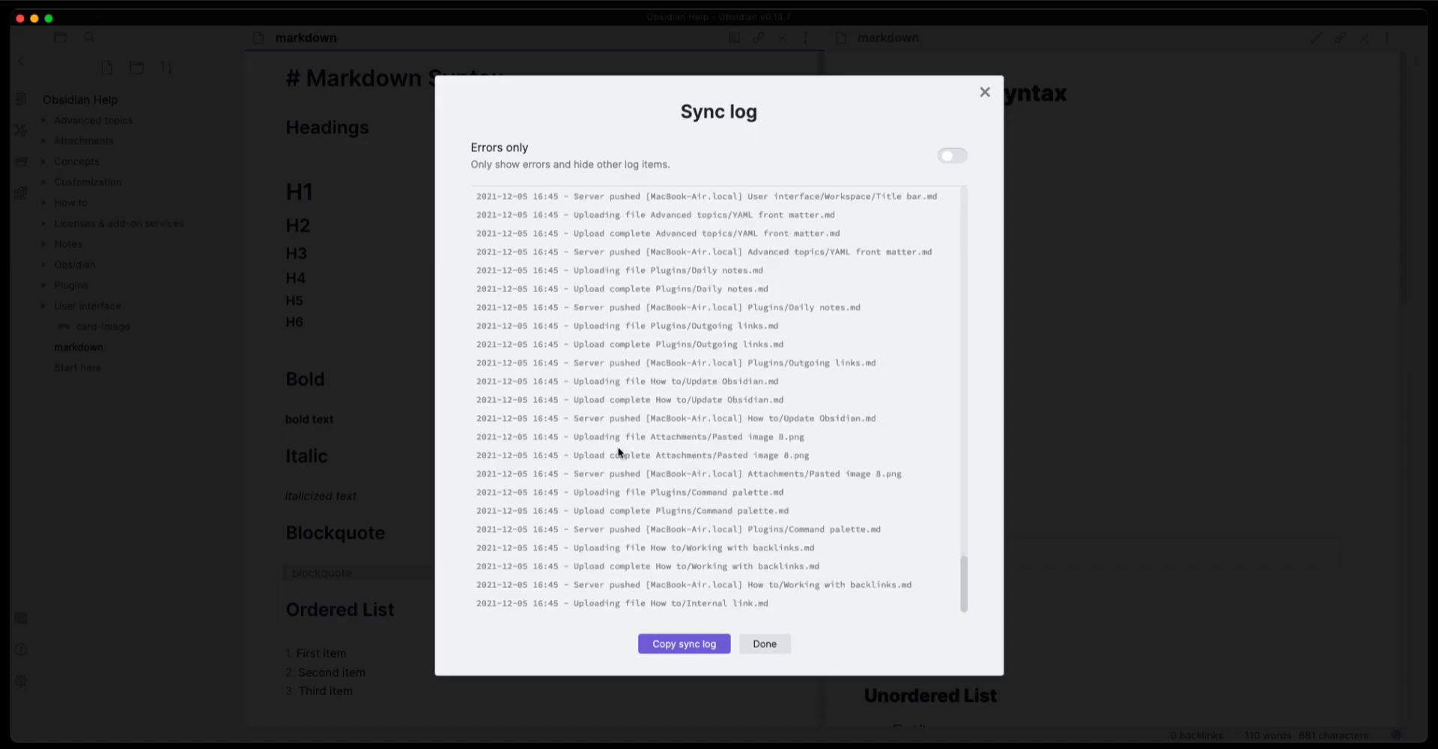
left_click(960, 161)
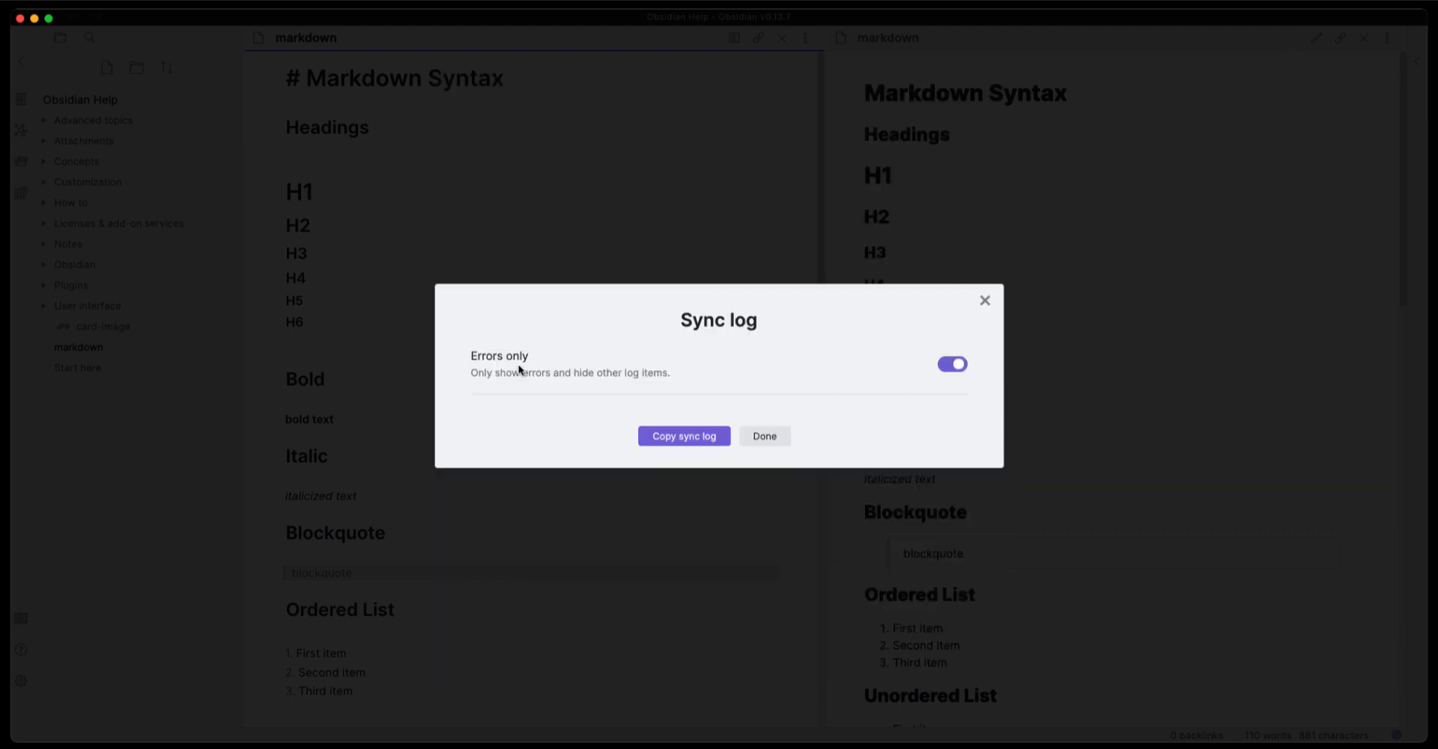
left_click(951, 372)
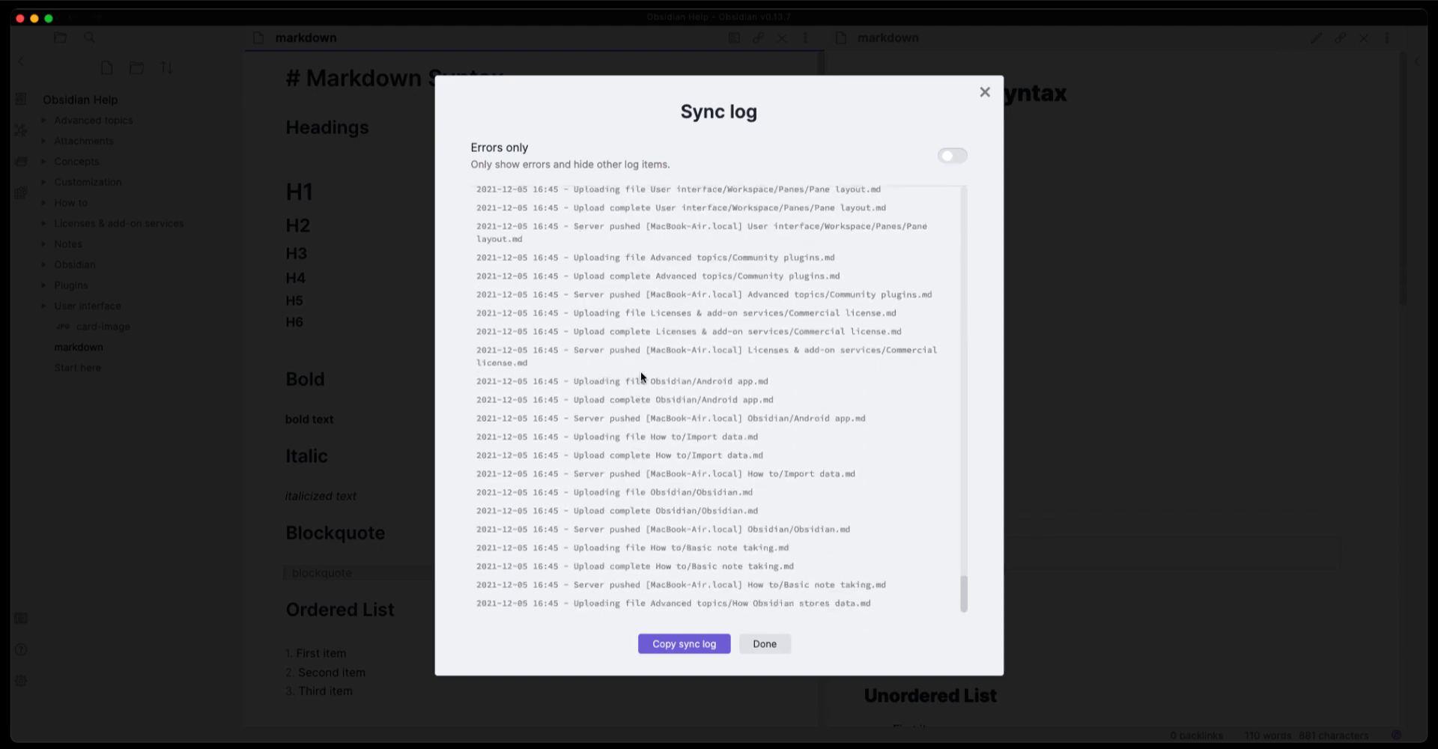
left_click(683, 653)
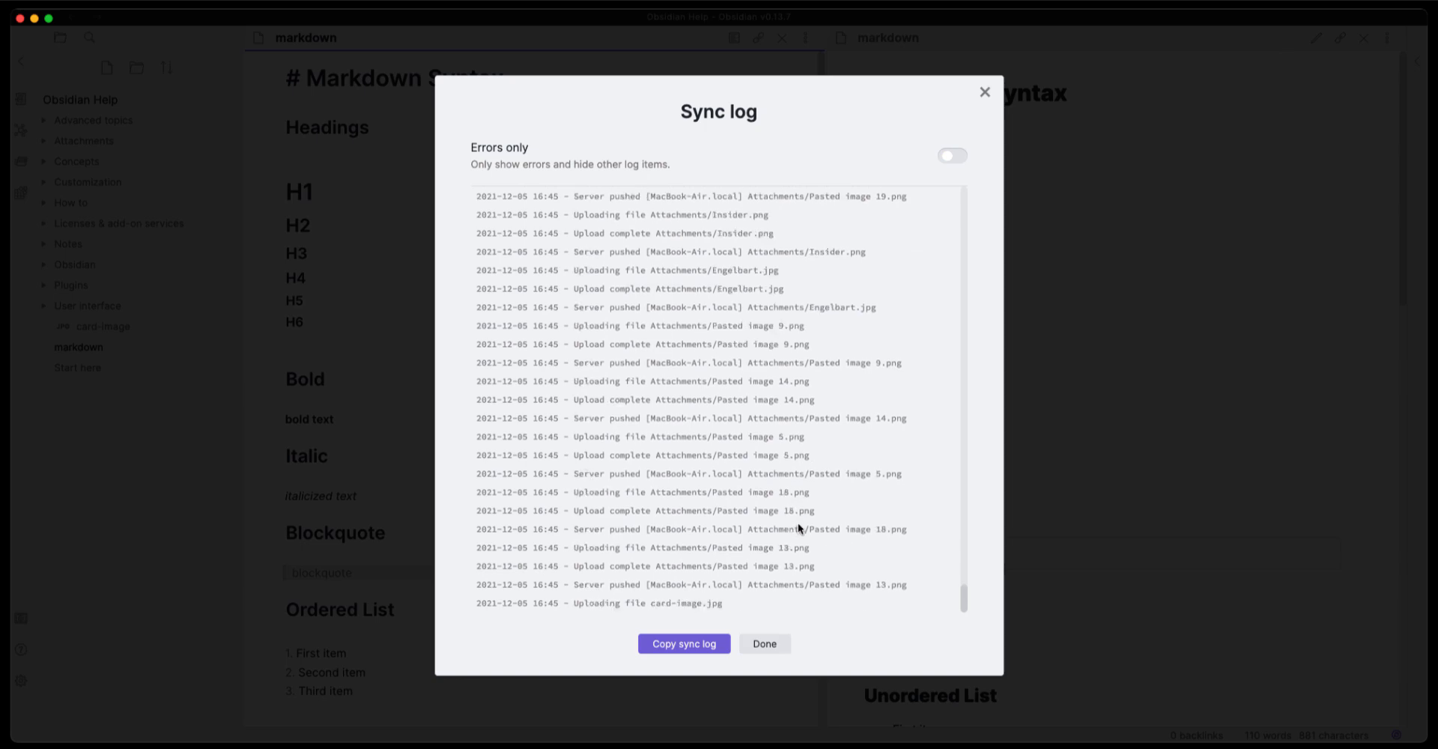
left_click(771, 644)
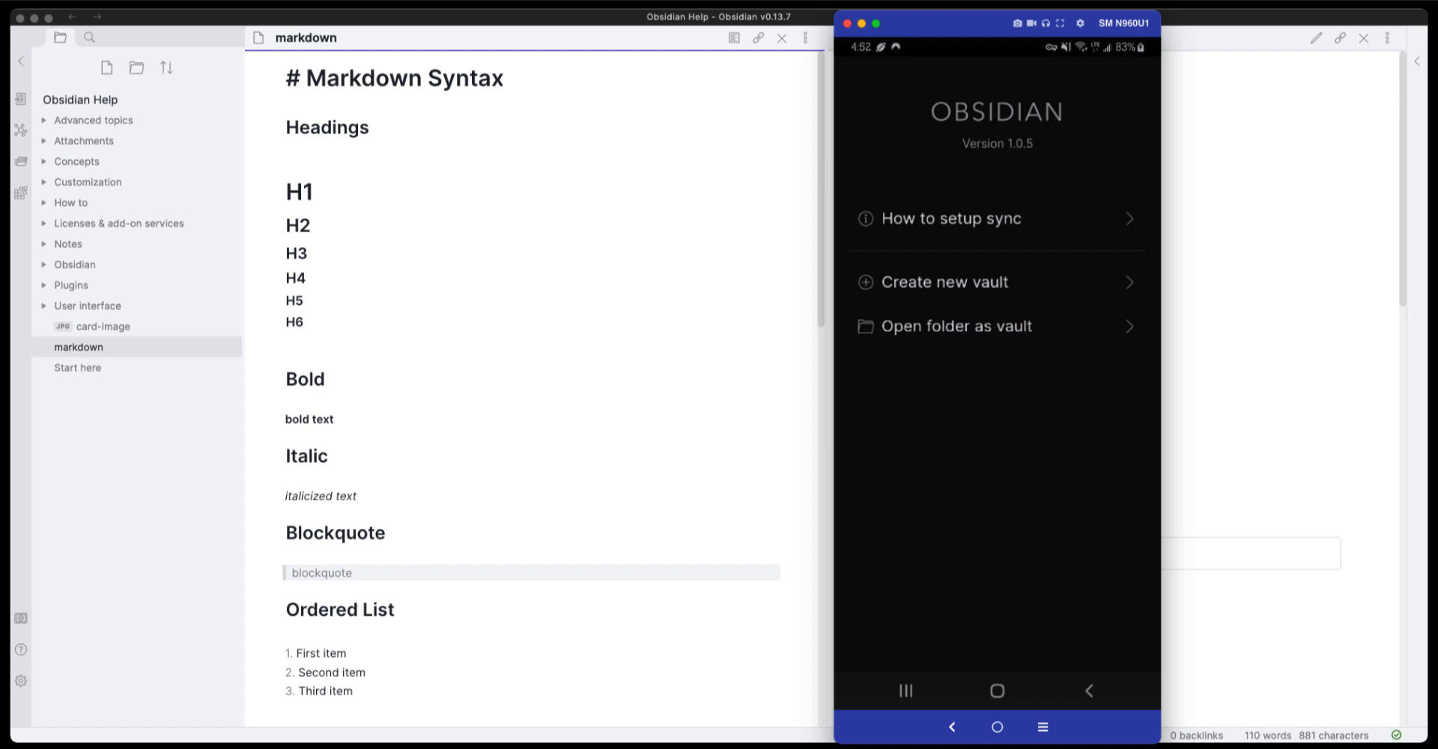
Step: Start a new vault on the phone and name it Test
left_click(997, 282)
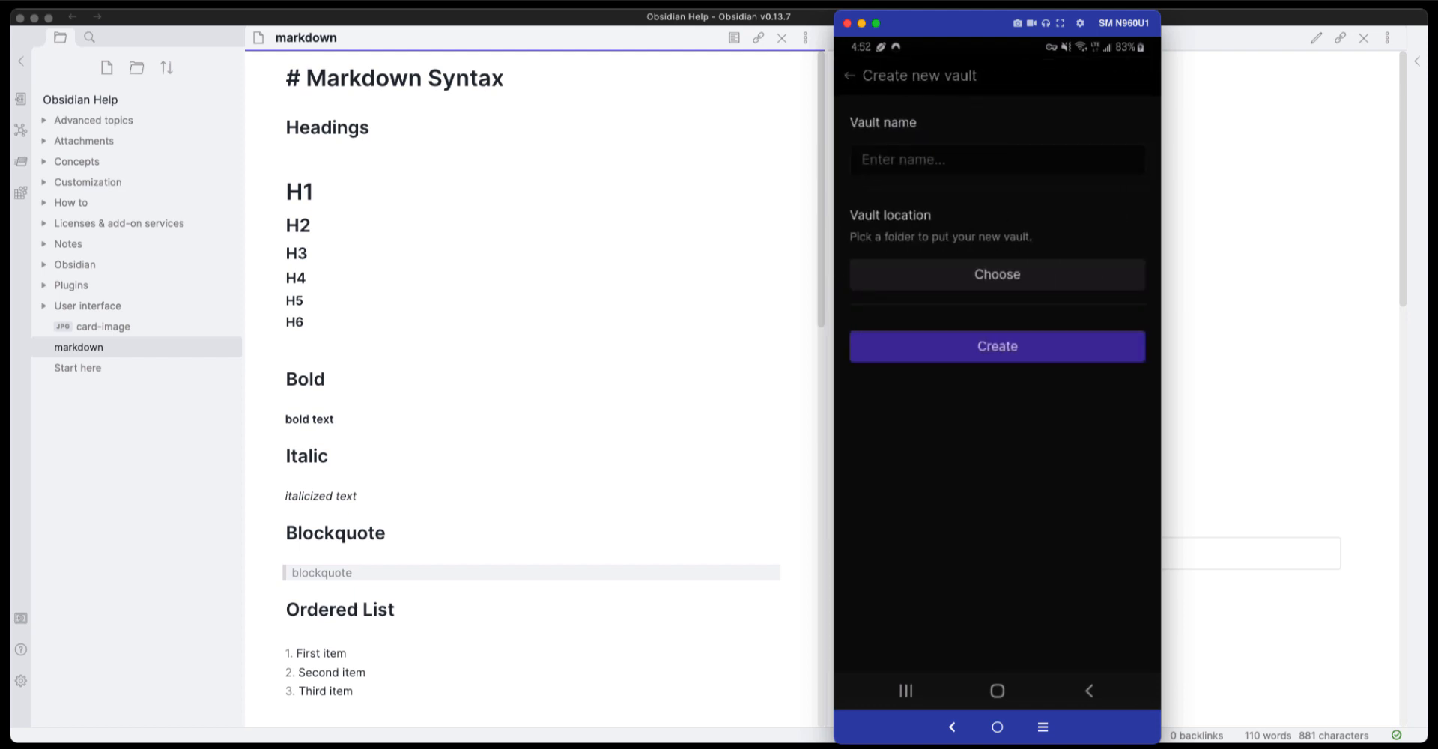
left_click(997, 159)
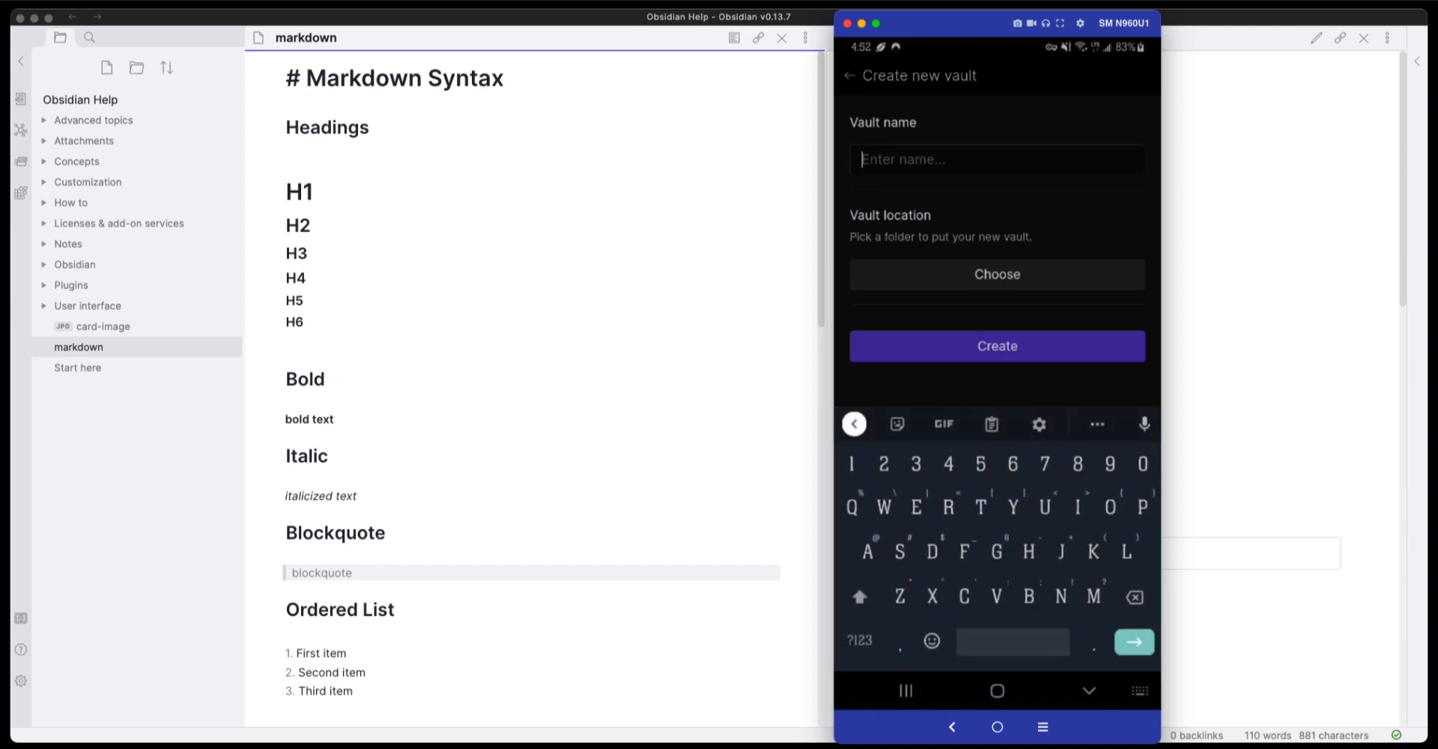
type("Trst")
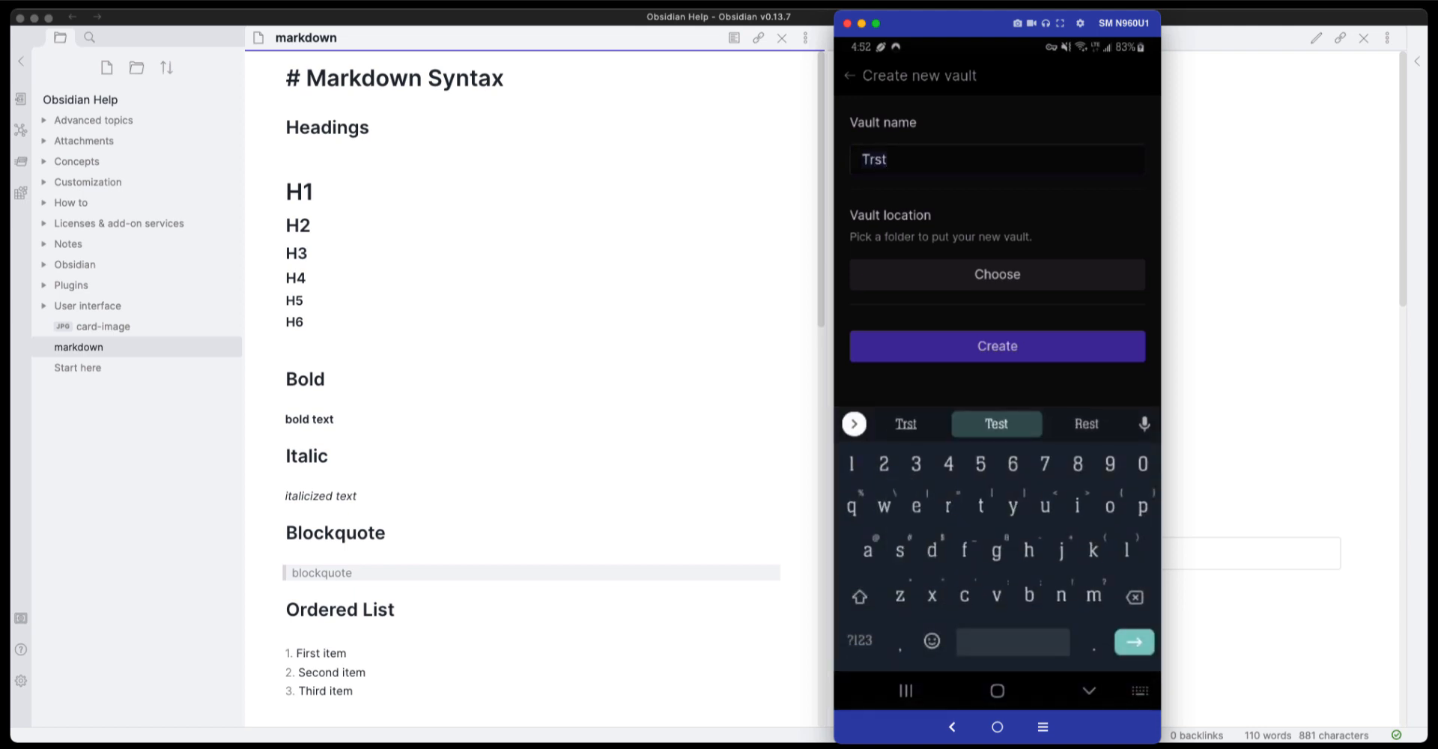
key("BackSpace")
key("BackSpace")
key("BackSpace")
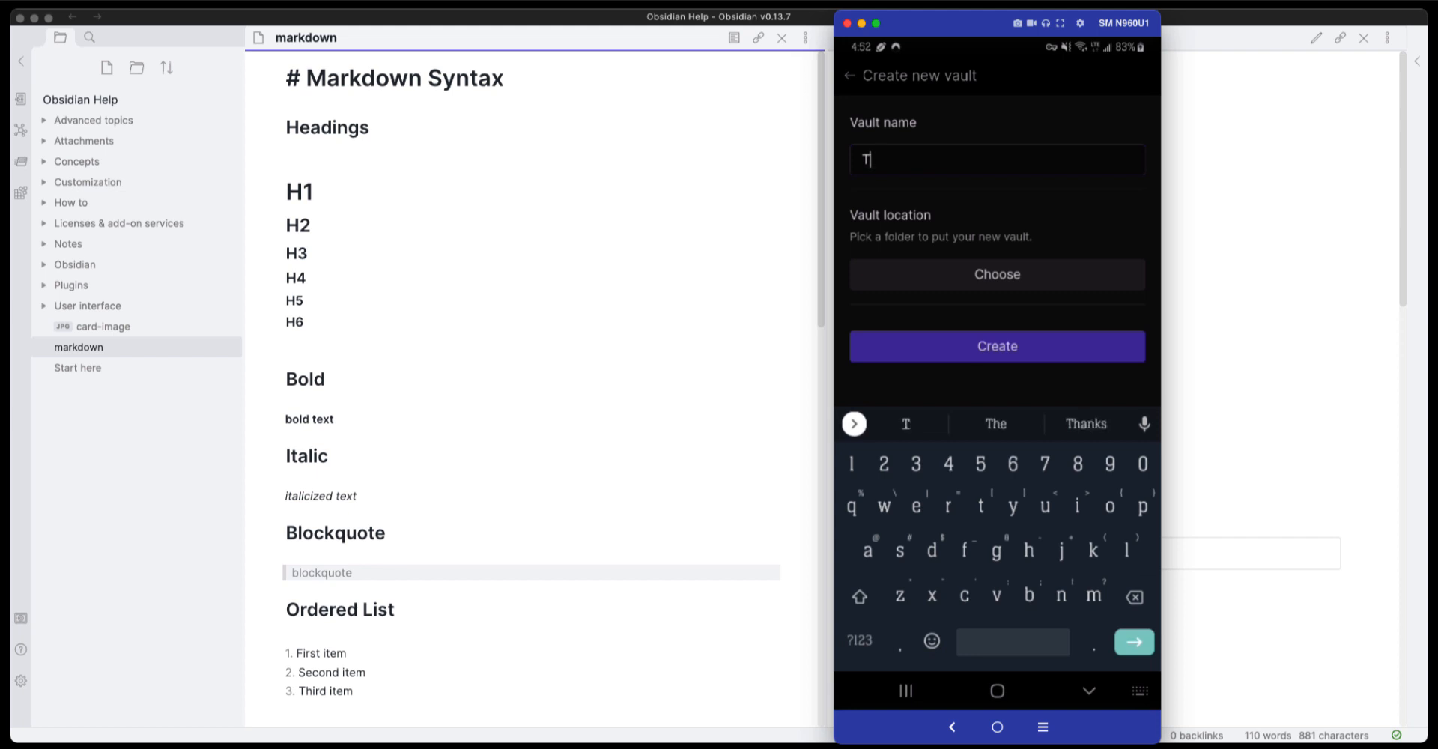
type("est")
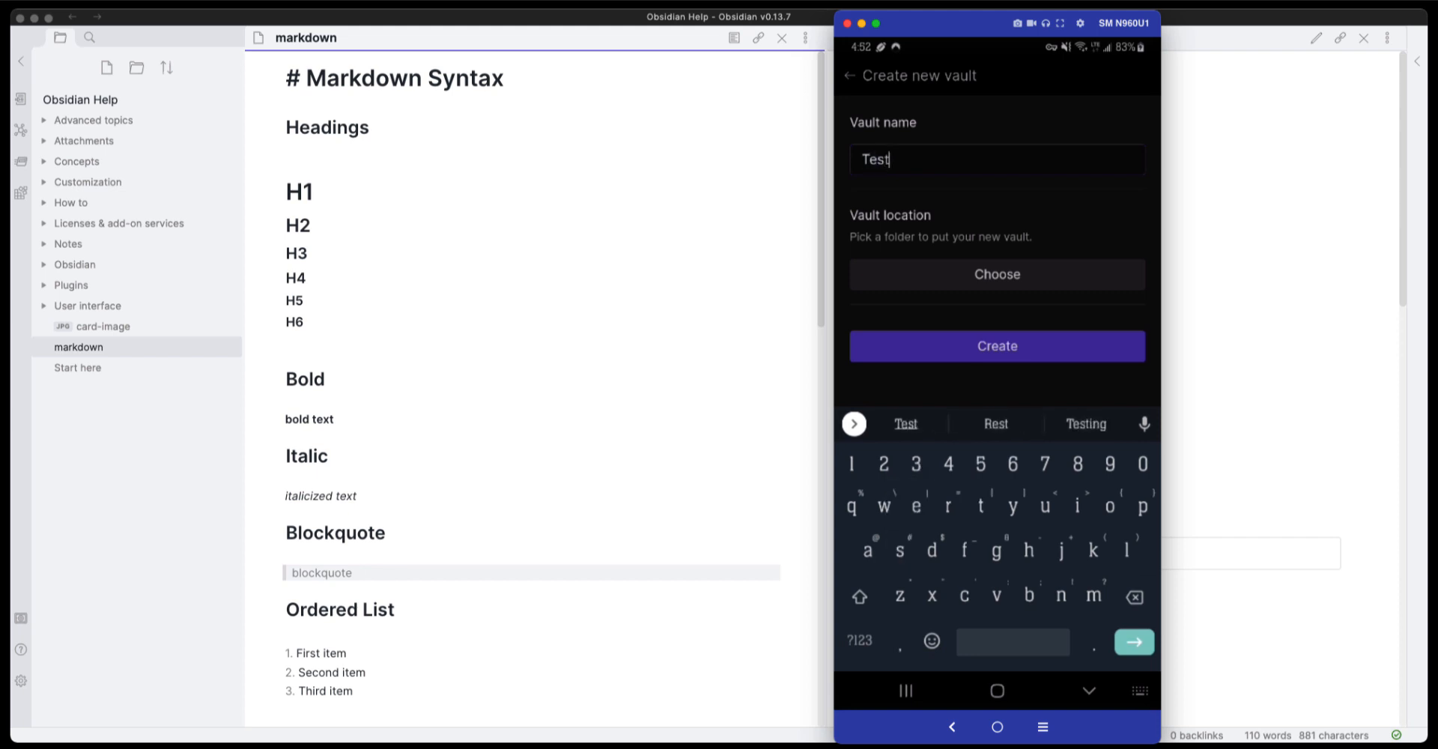
Step: Choose the Documents folder as the phone vault's location and allow access to it
left_click(997, 275)
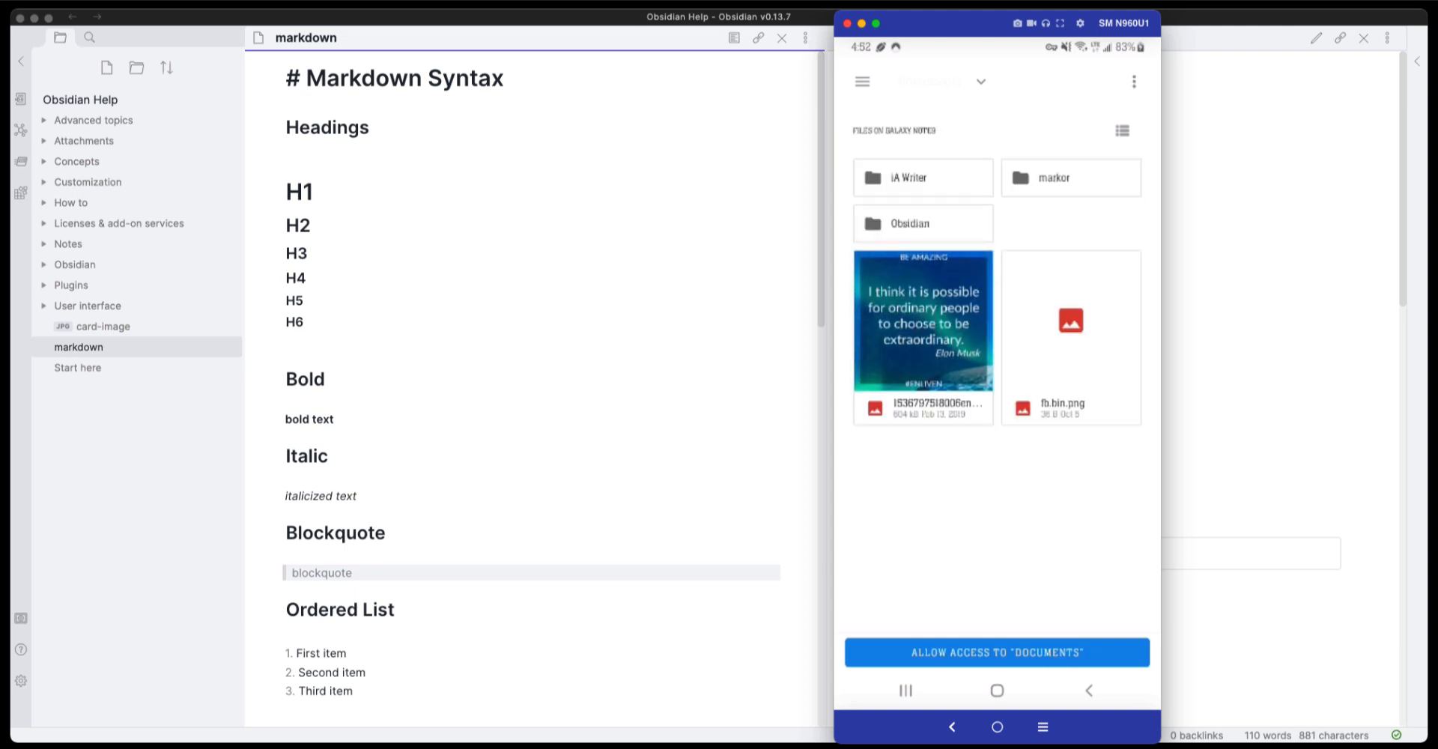
left_click(997, 653)
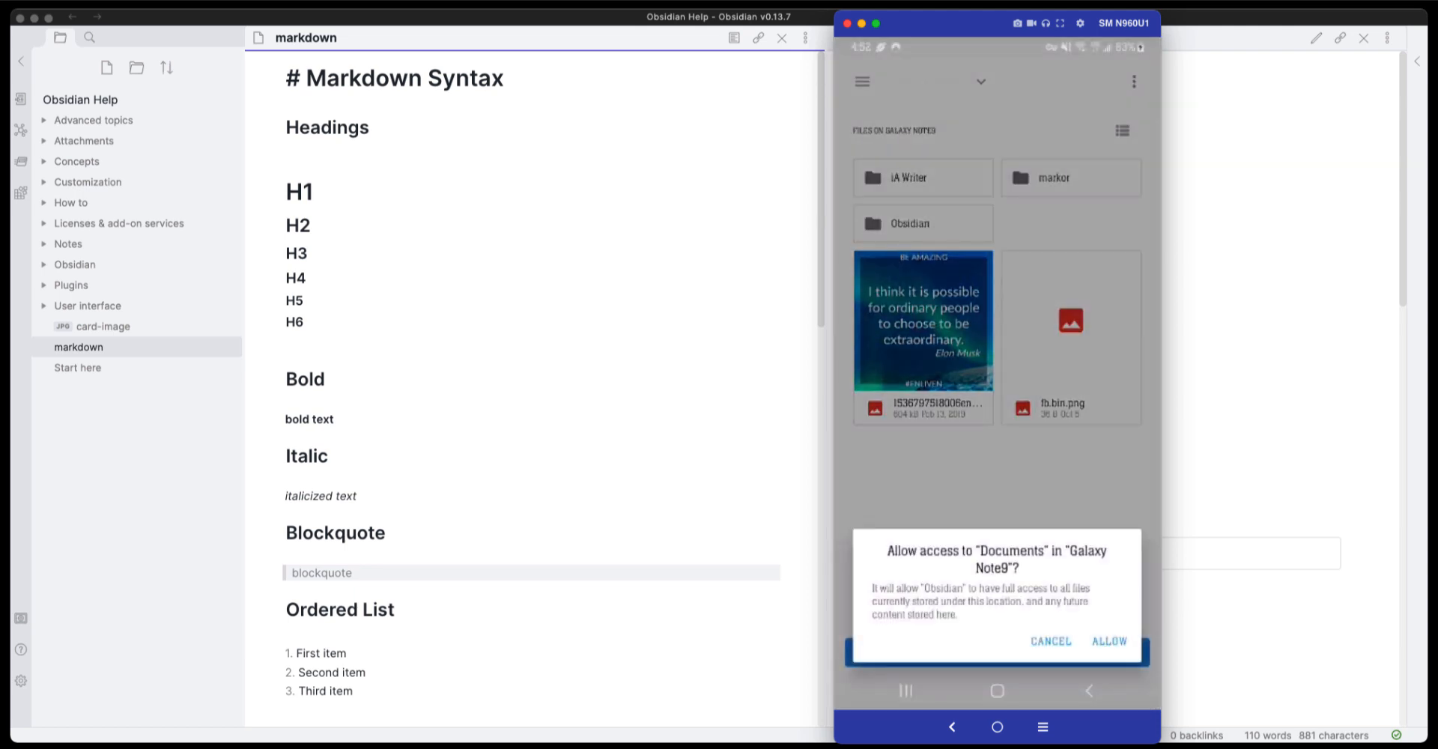
left_click(1109, 641)
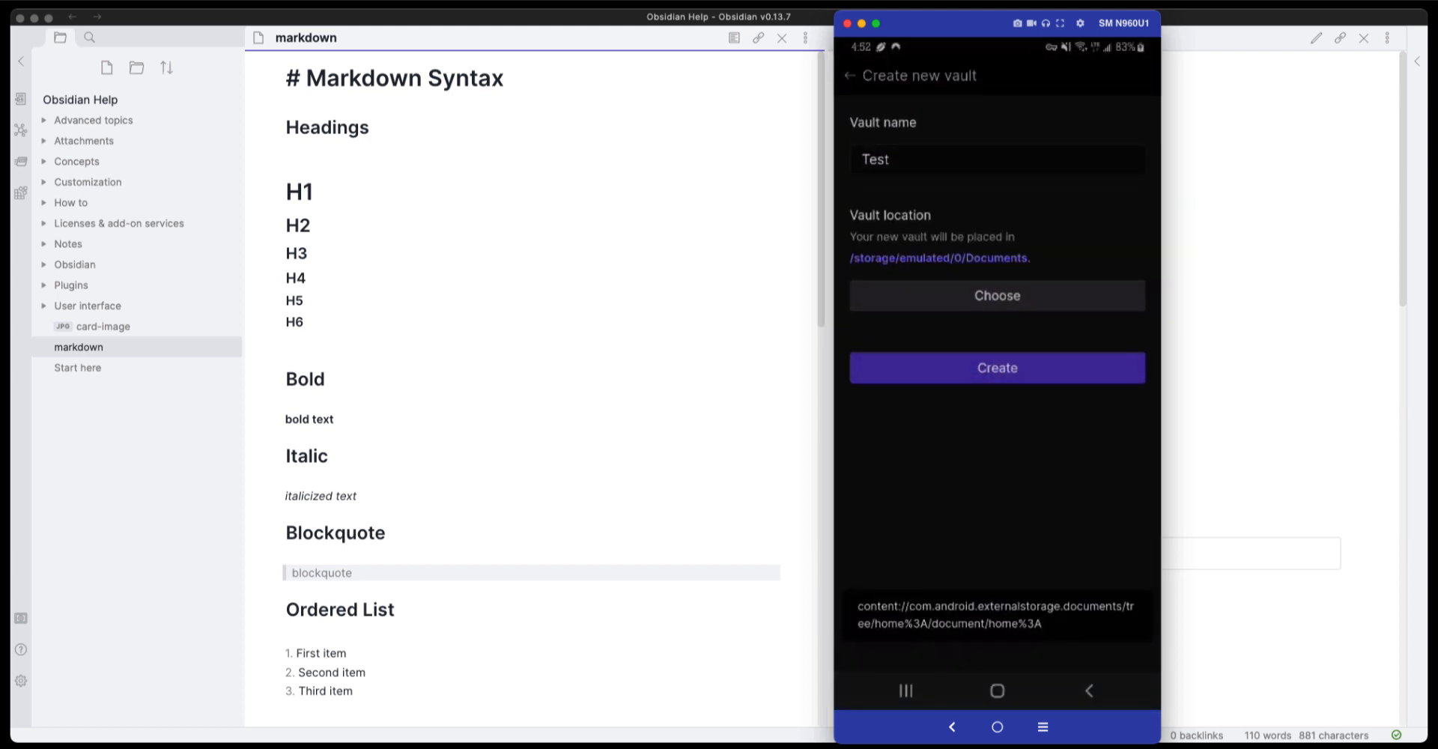
Step: Set the phone vault's location to the Obsidian folder inside Documents, allow access to it, and create the vault
left_click(997, 296)
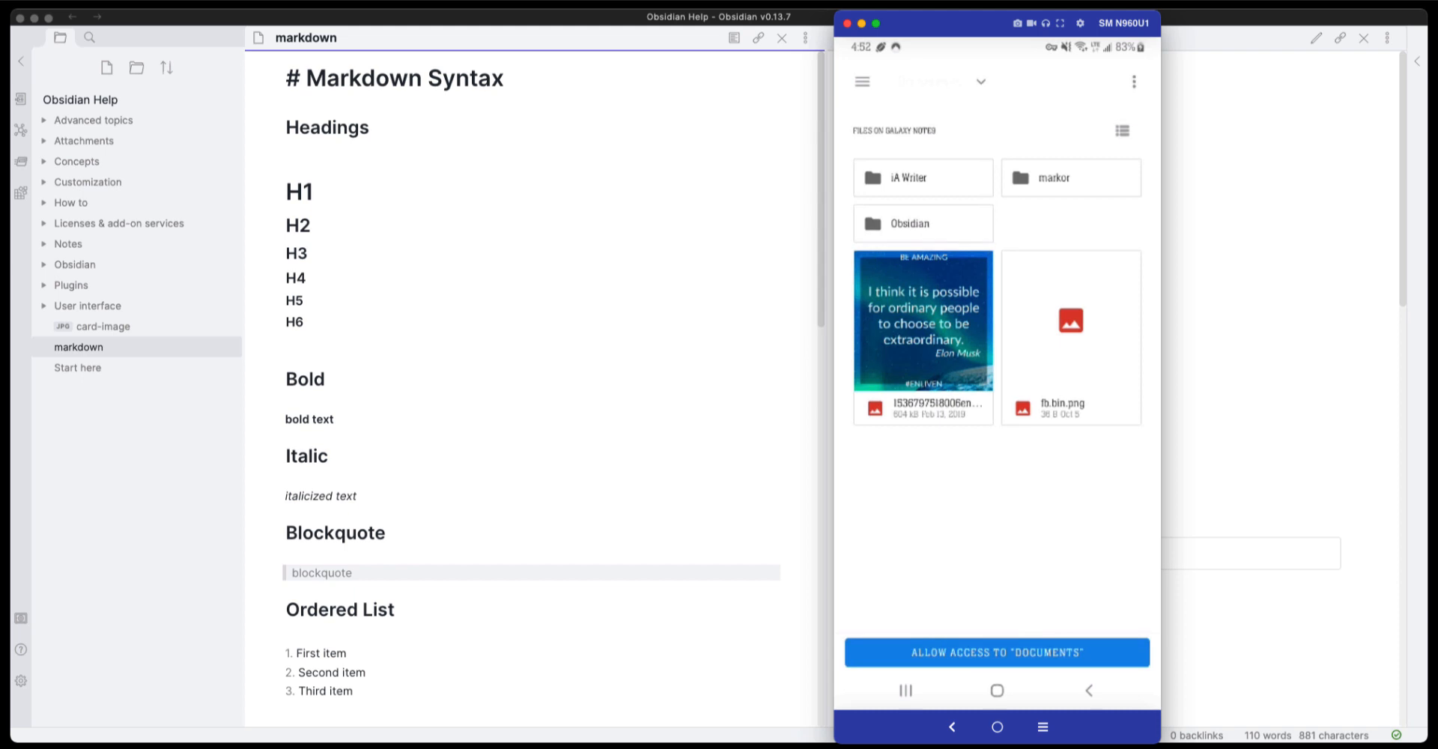
left_click(920, 220)
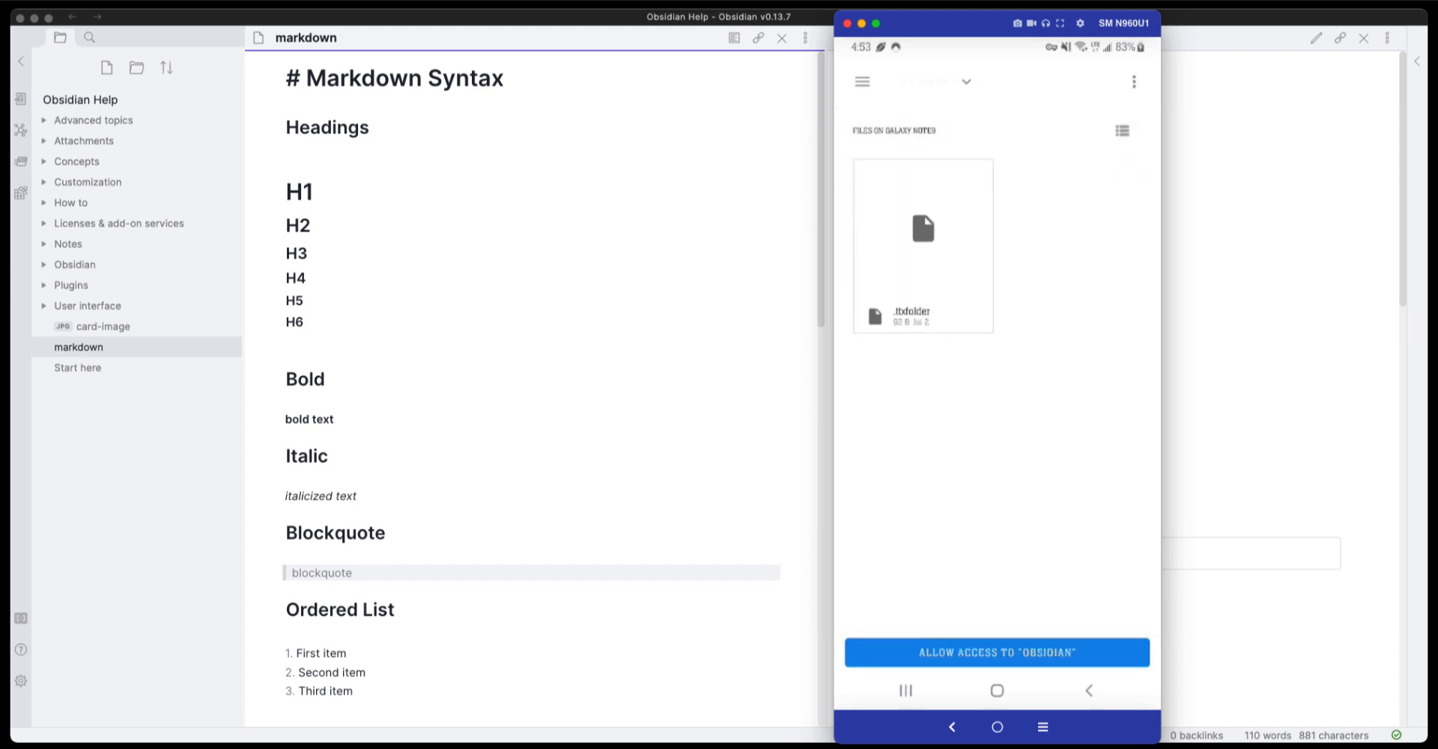
left_click(997, 653)
left_click(1109, 641)
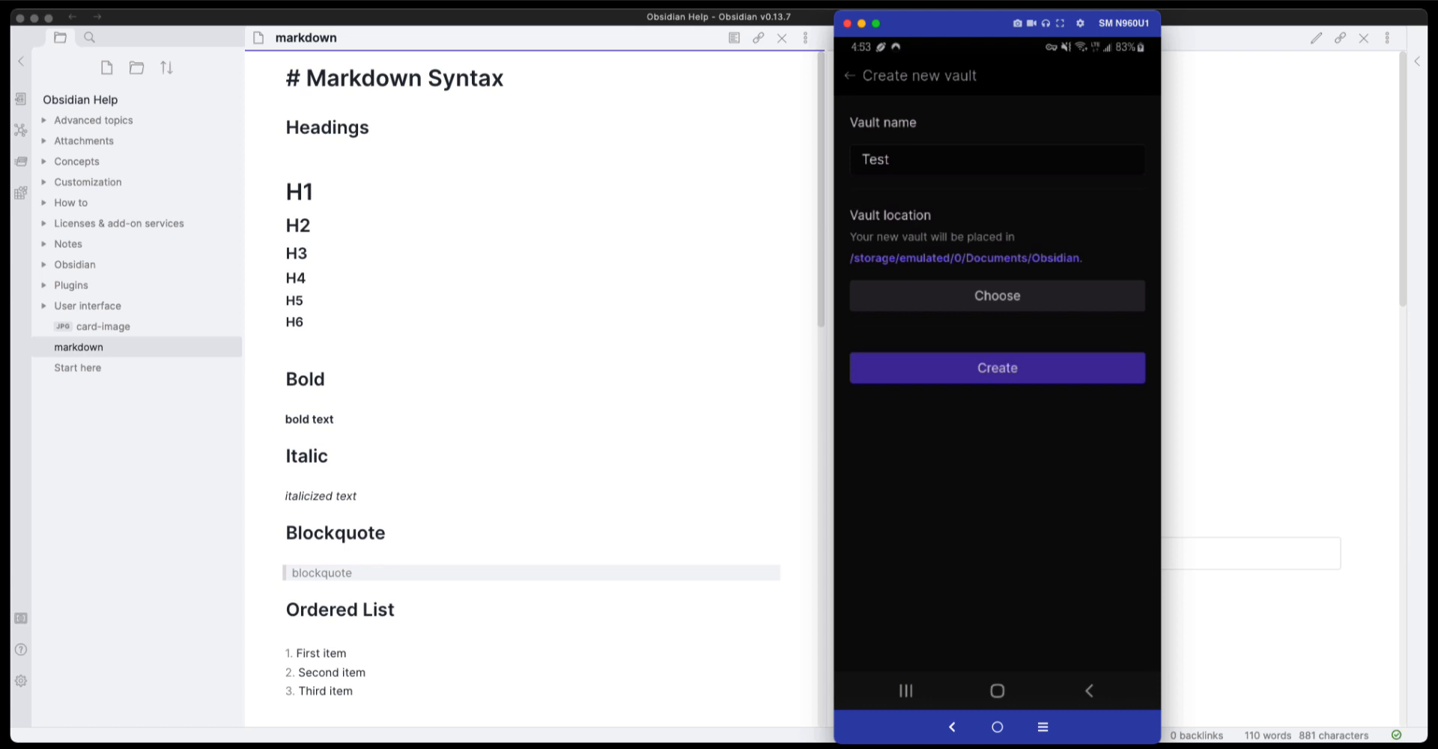
left_click(997, 368)
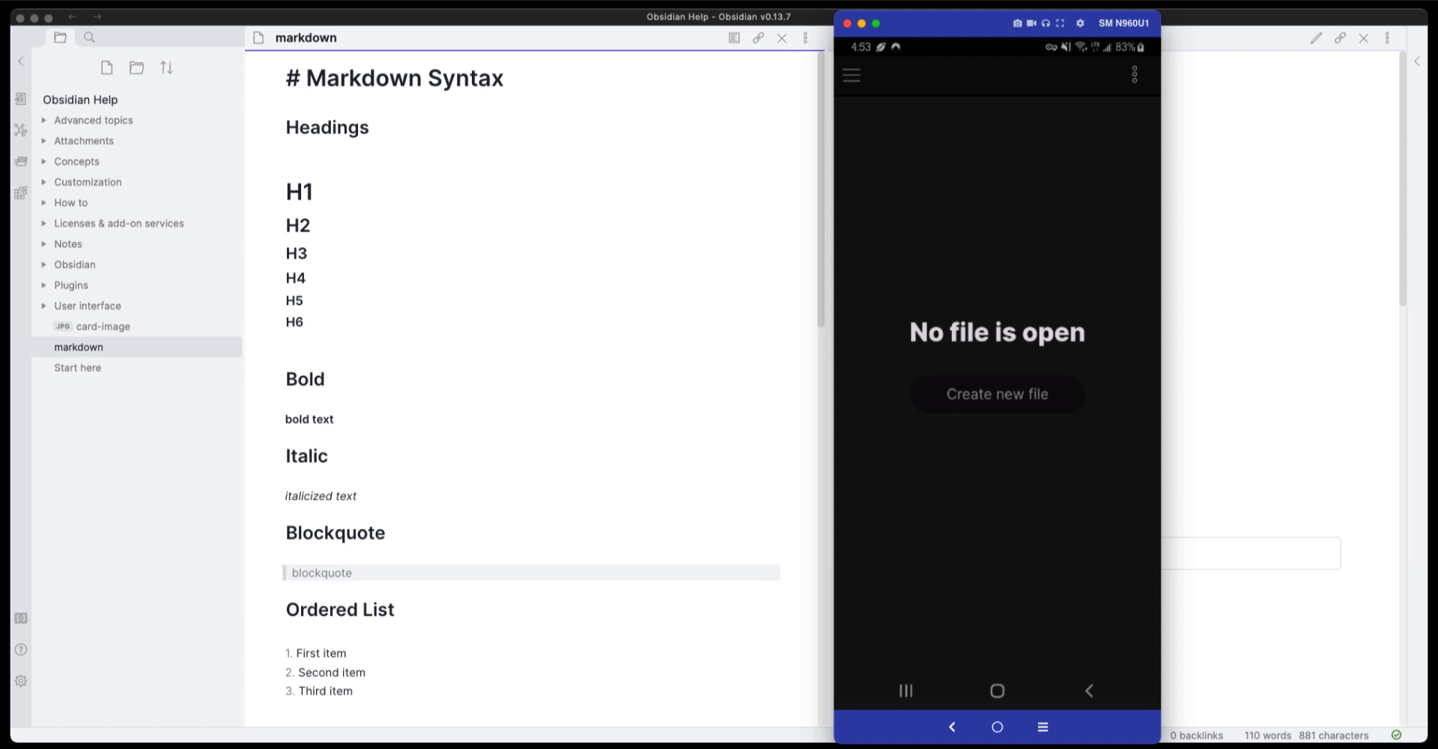
Step: Enable the Sync core plugin in the phone's Test vault
left_click(852, 75)
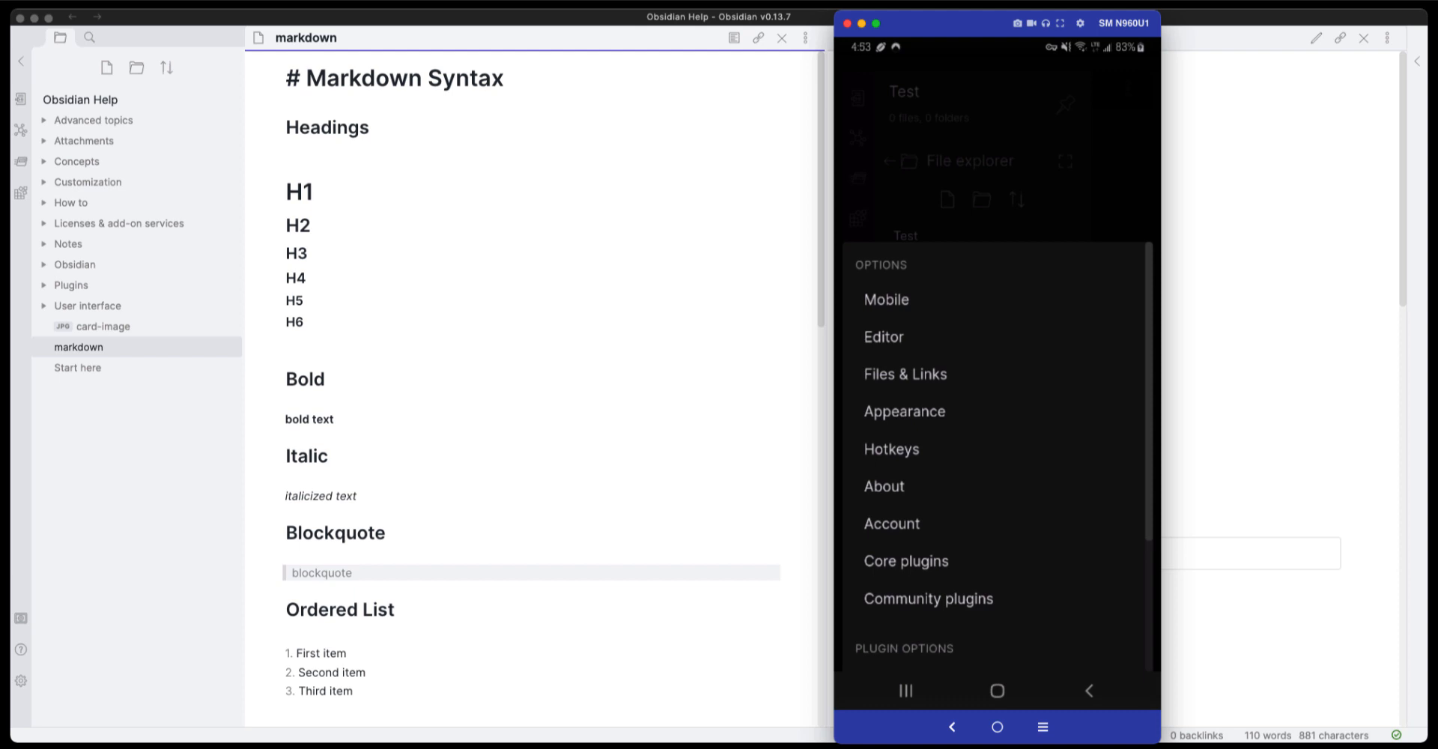
left_click(907, 561)
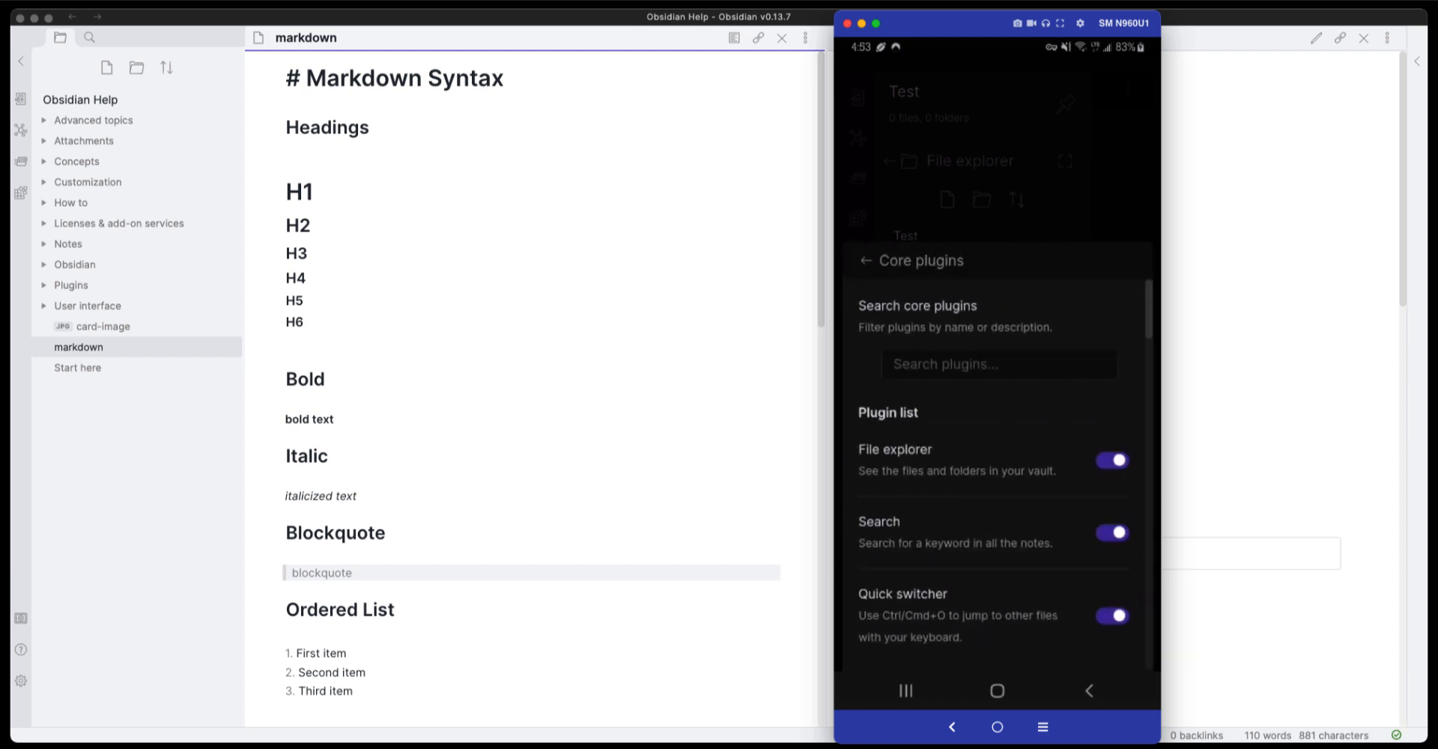
scroll(996, 474, "down", 10)
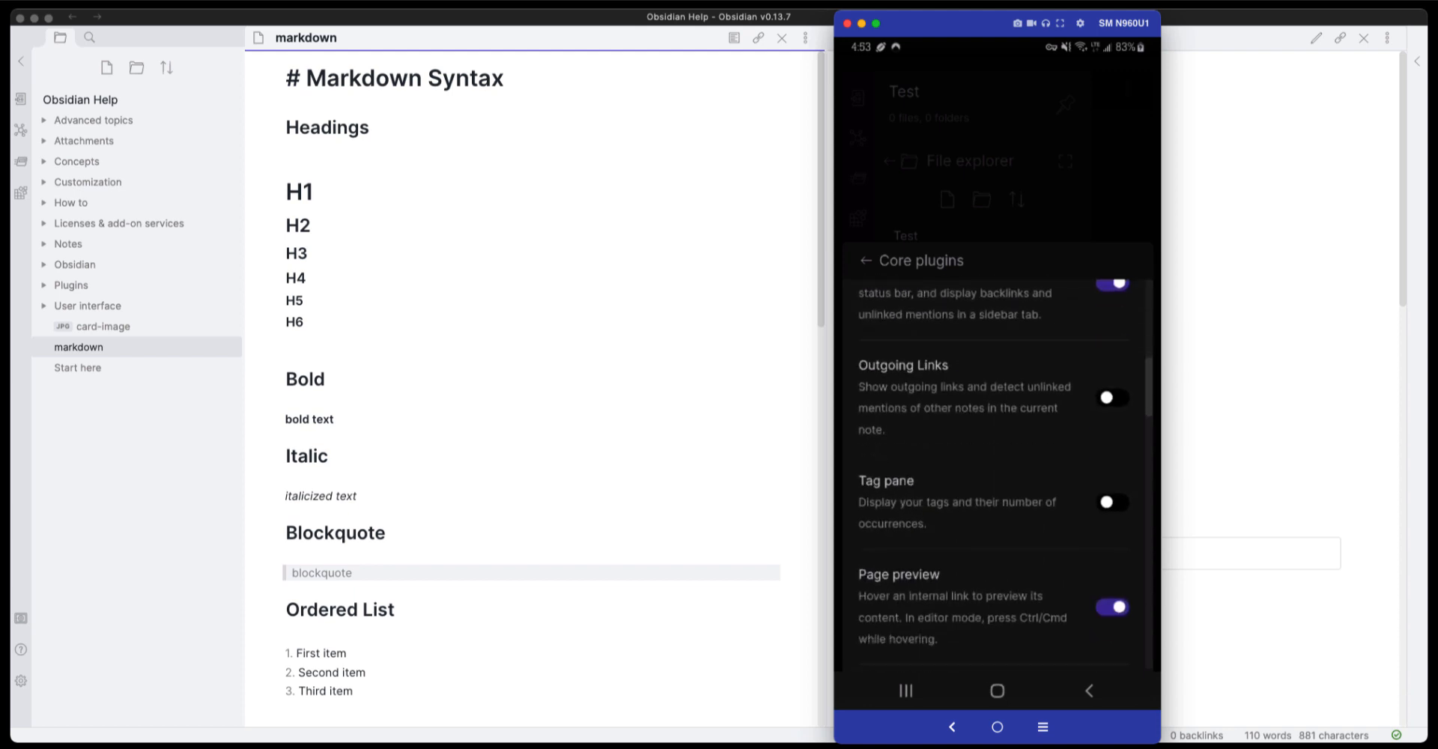
scroll(997, 473, "down", 10)
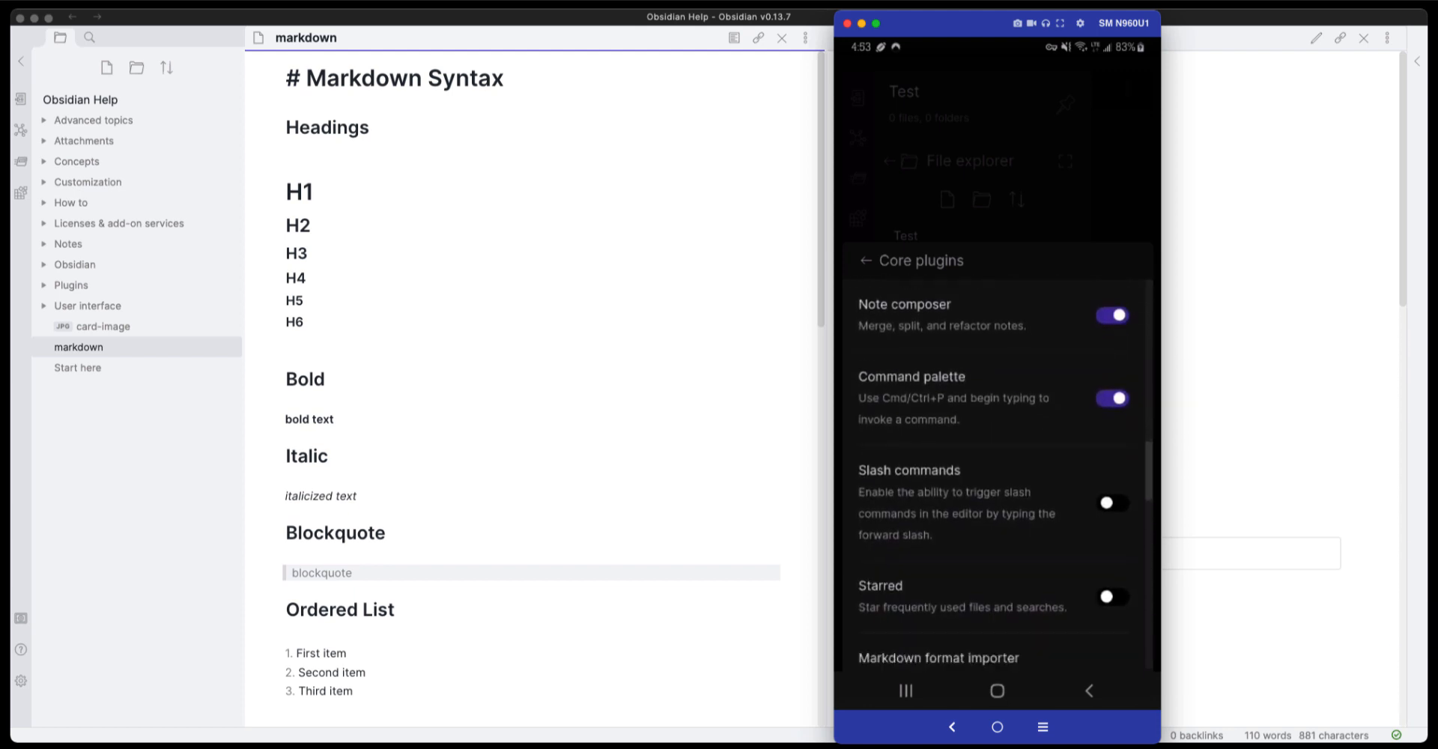
scroll(997, 473, "down", 3)
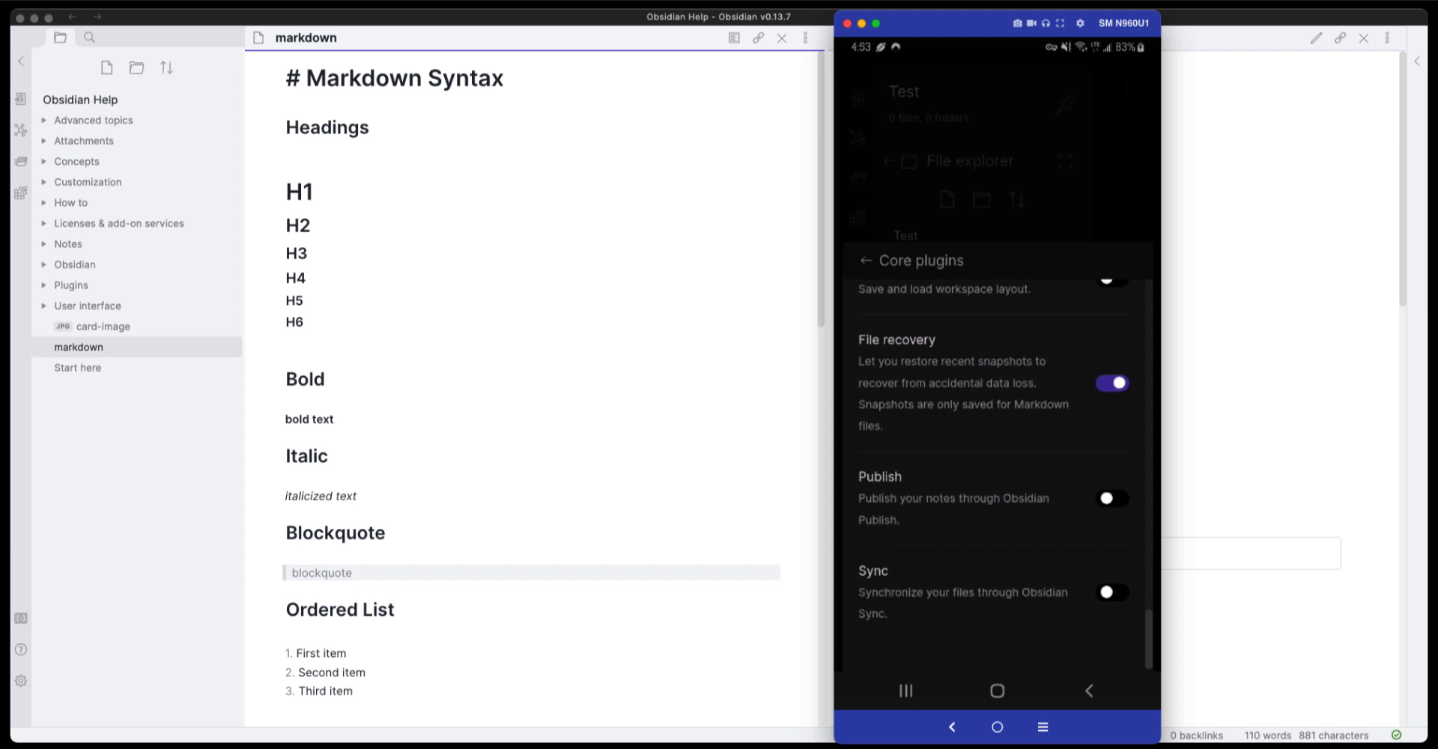
left_click(1113, 592)
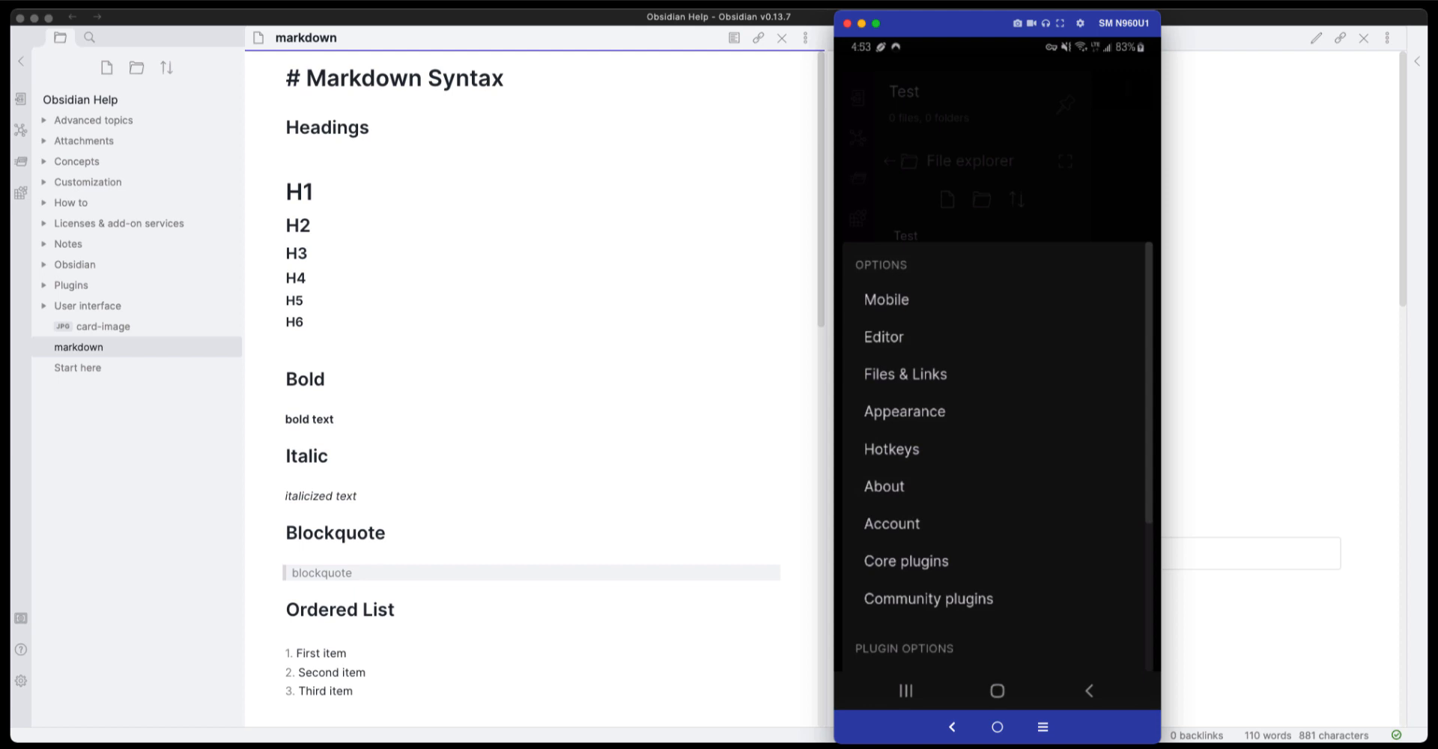
Step: Connect the phone vault to the Test remote vault, unlock it by pasting the encryption password, and decline saving the password to 1Password
scroll(997, 456, "down", 3)
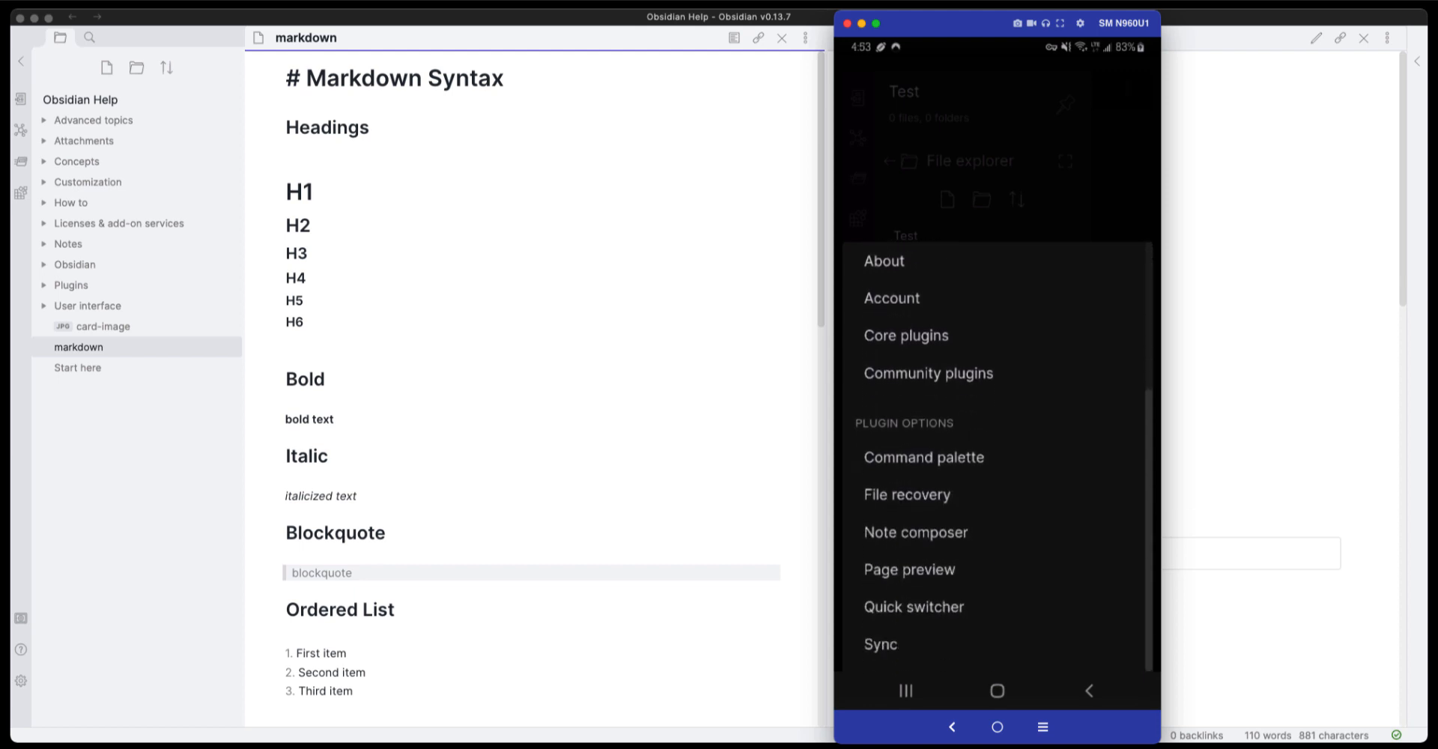
left_click(881, 644)
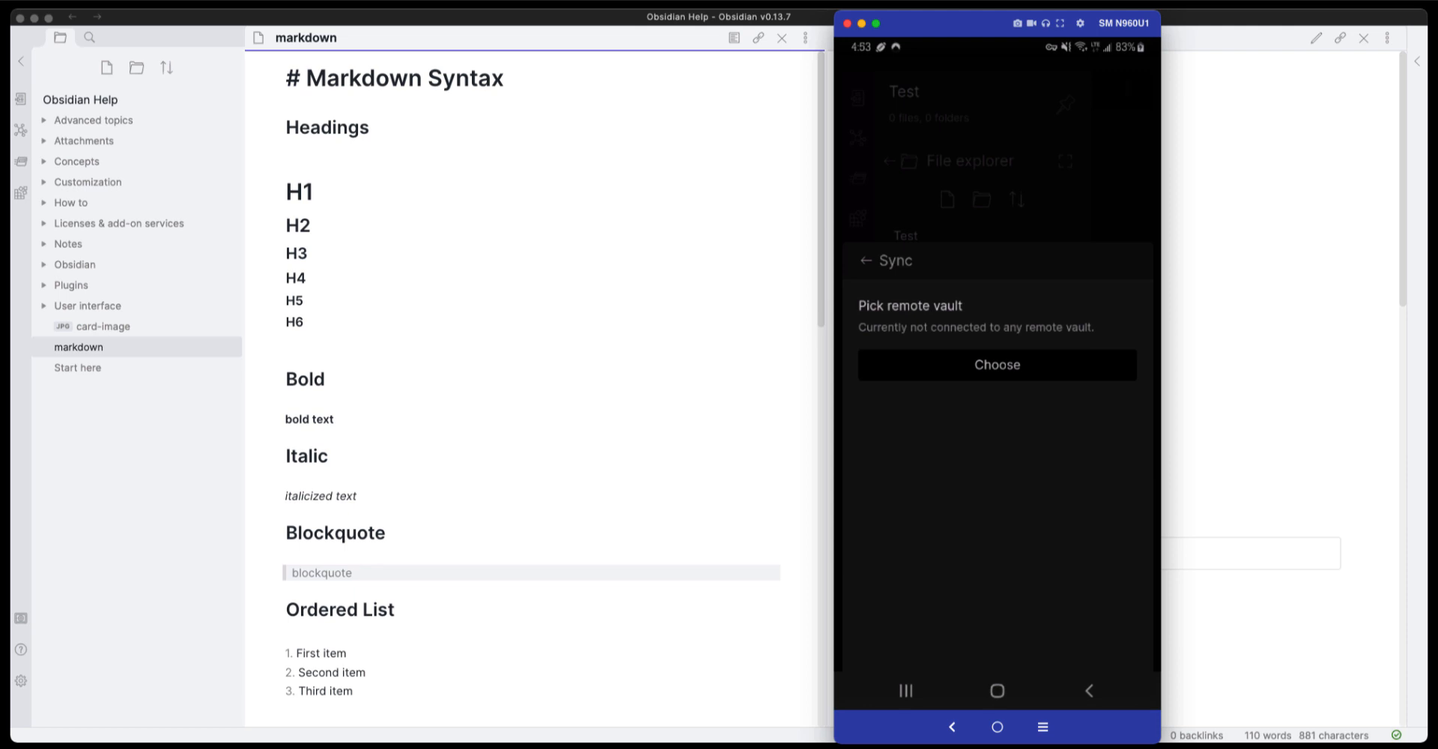
left_click(997, 364)
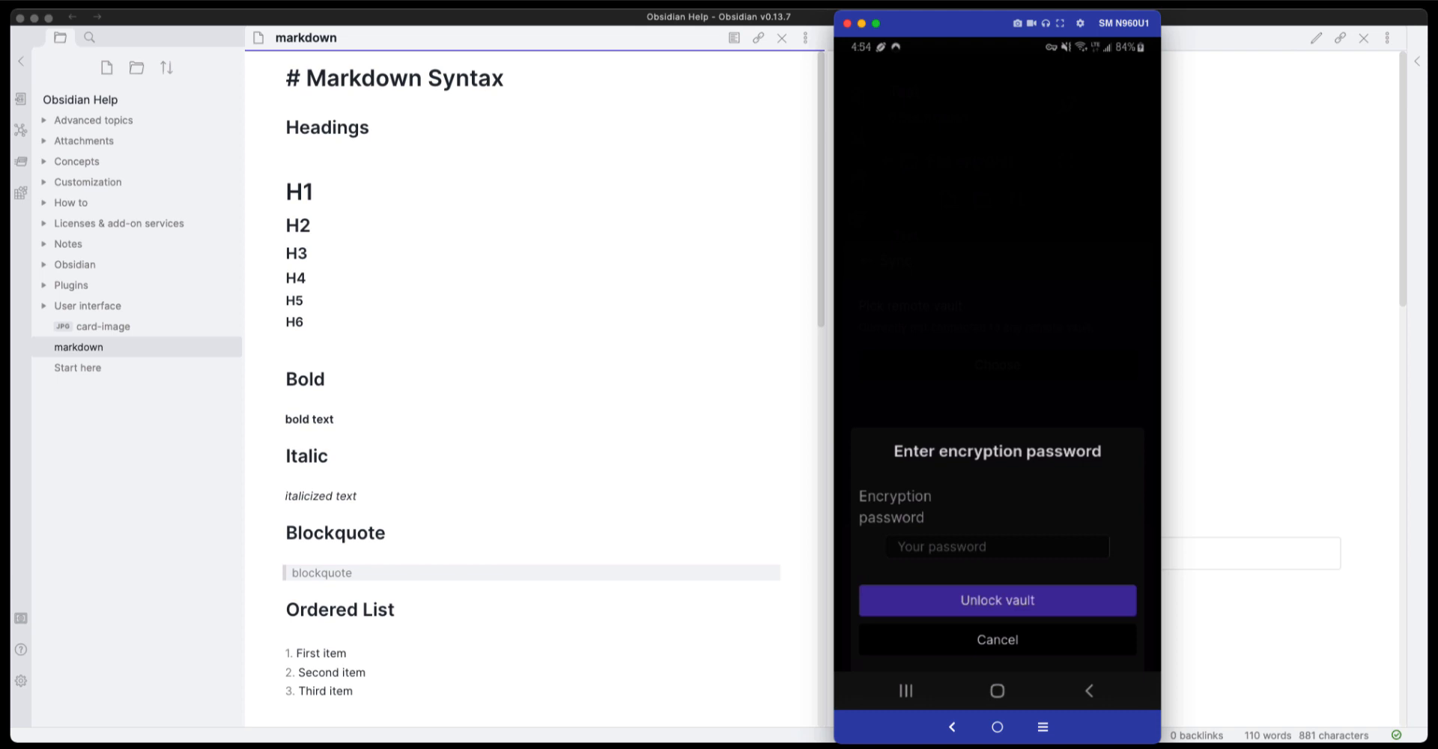
left_click(997, 546)
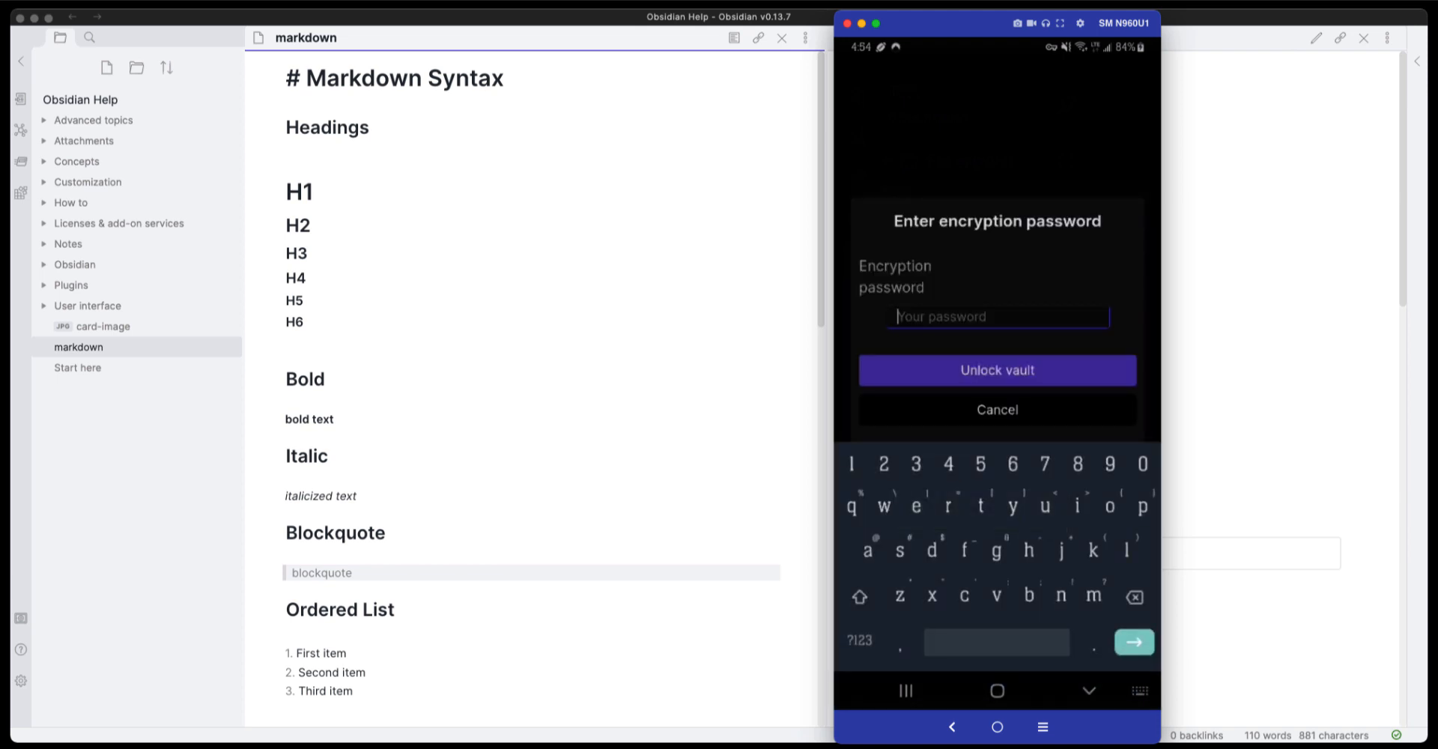
left_click(998, 317)
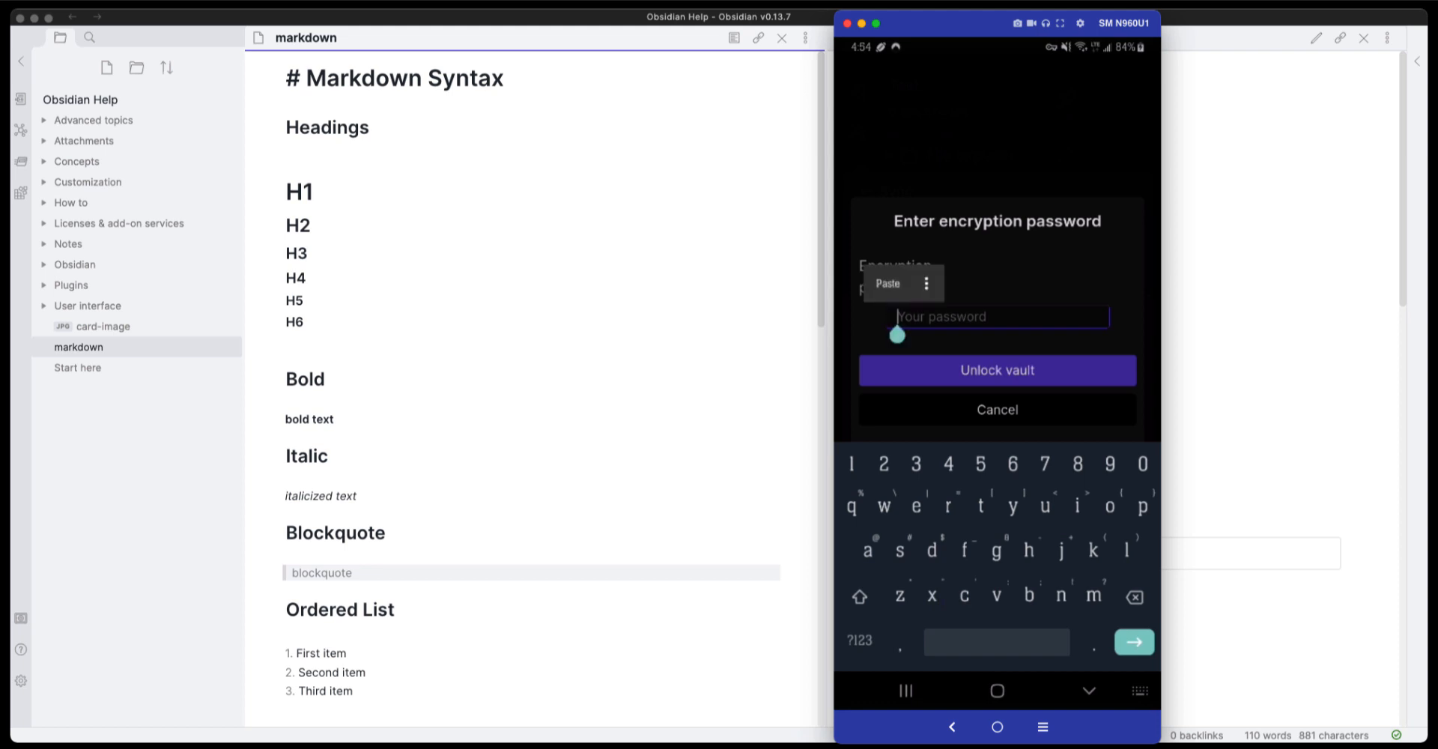
left_click(888, 284)
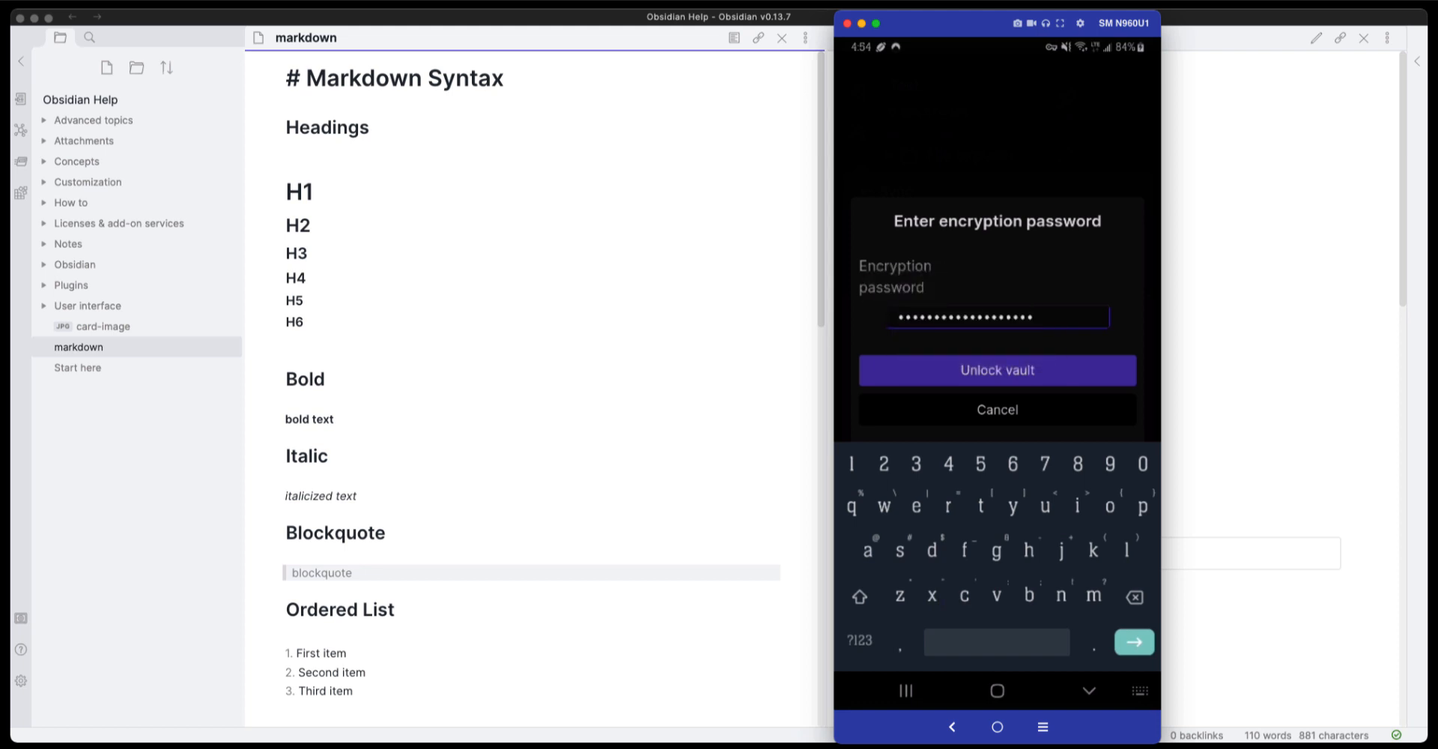
left_click(998, 371)
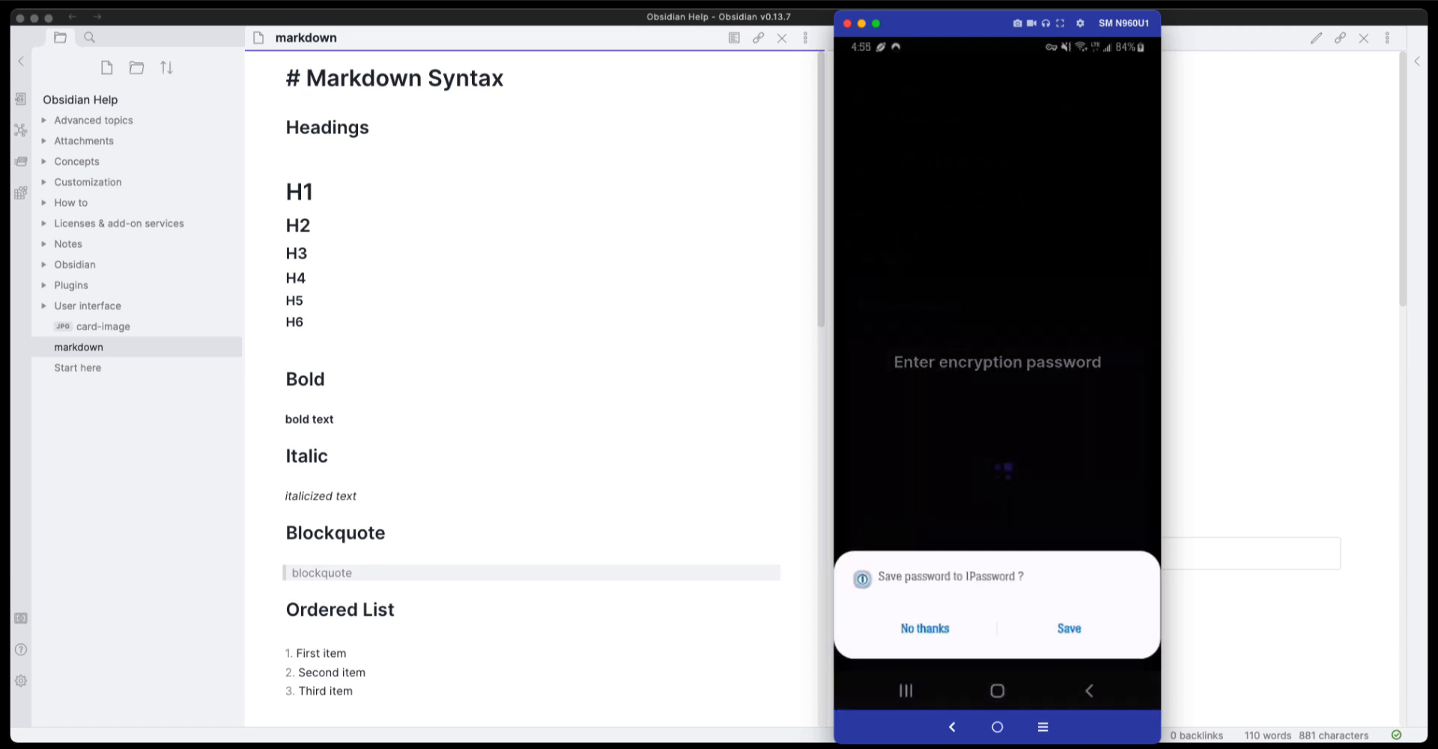
left_click(925, 628)
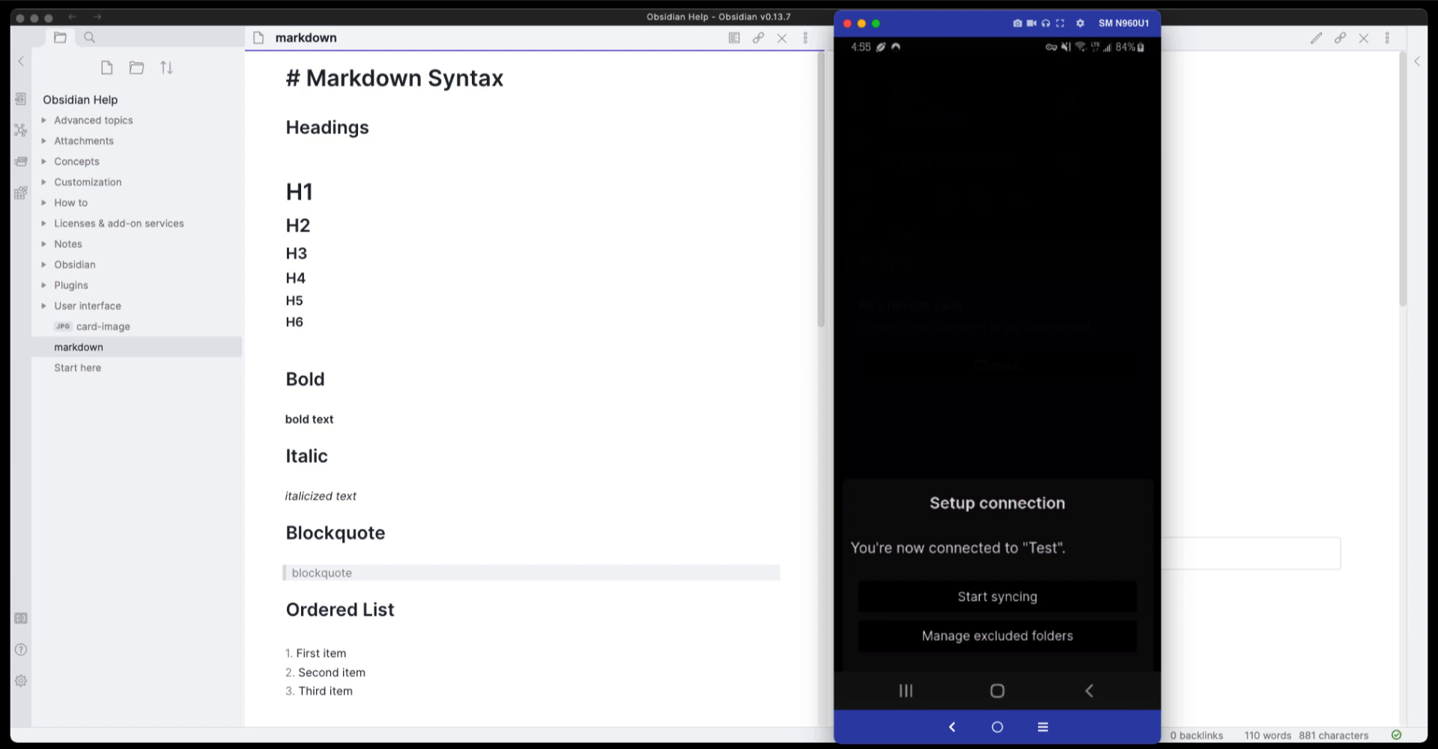
Step: Check the excluded folders without excluding any, start syncing the phone with the Test remote vault, and close the settings and sidebar
left_click(997, 636)
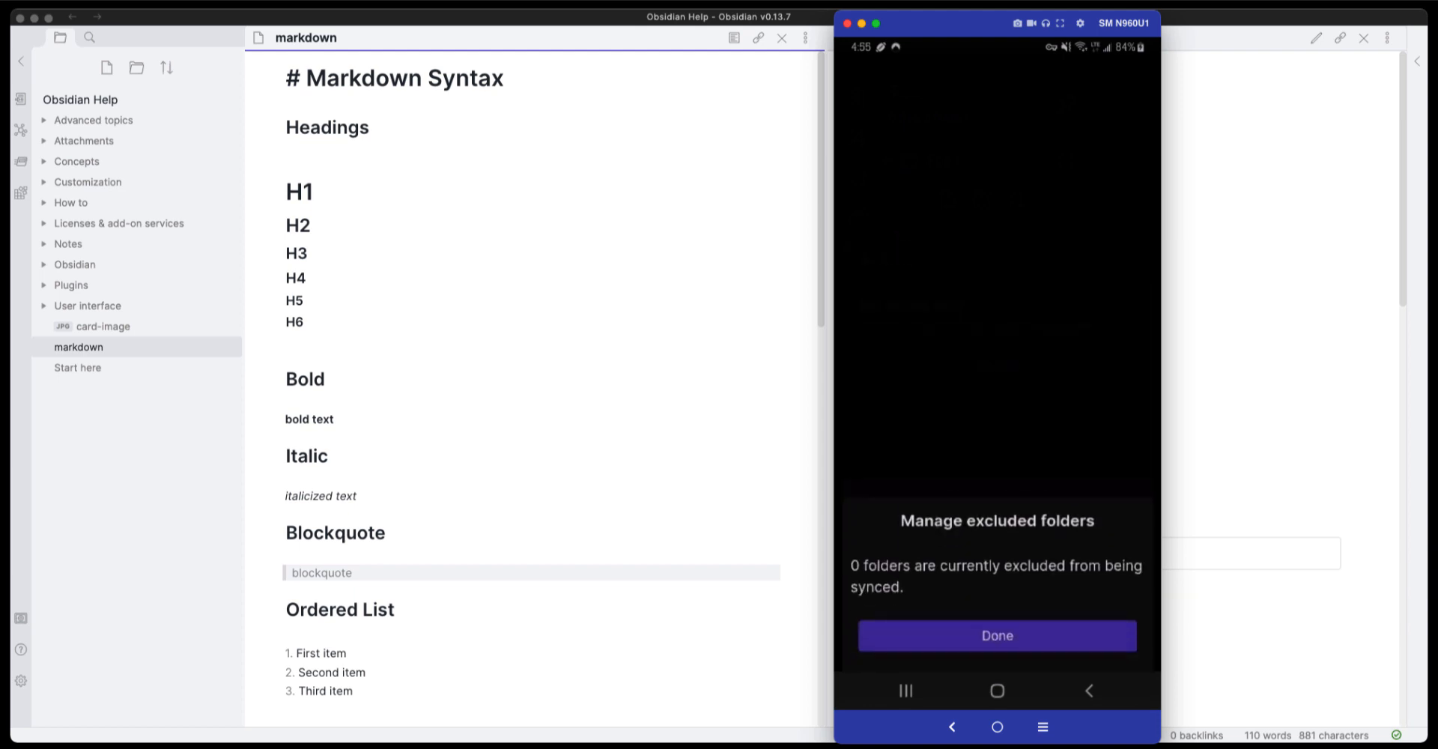
left_click(997, 636)
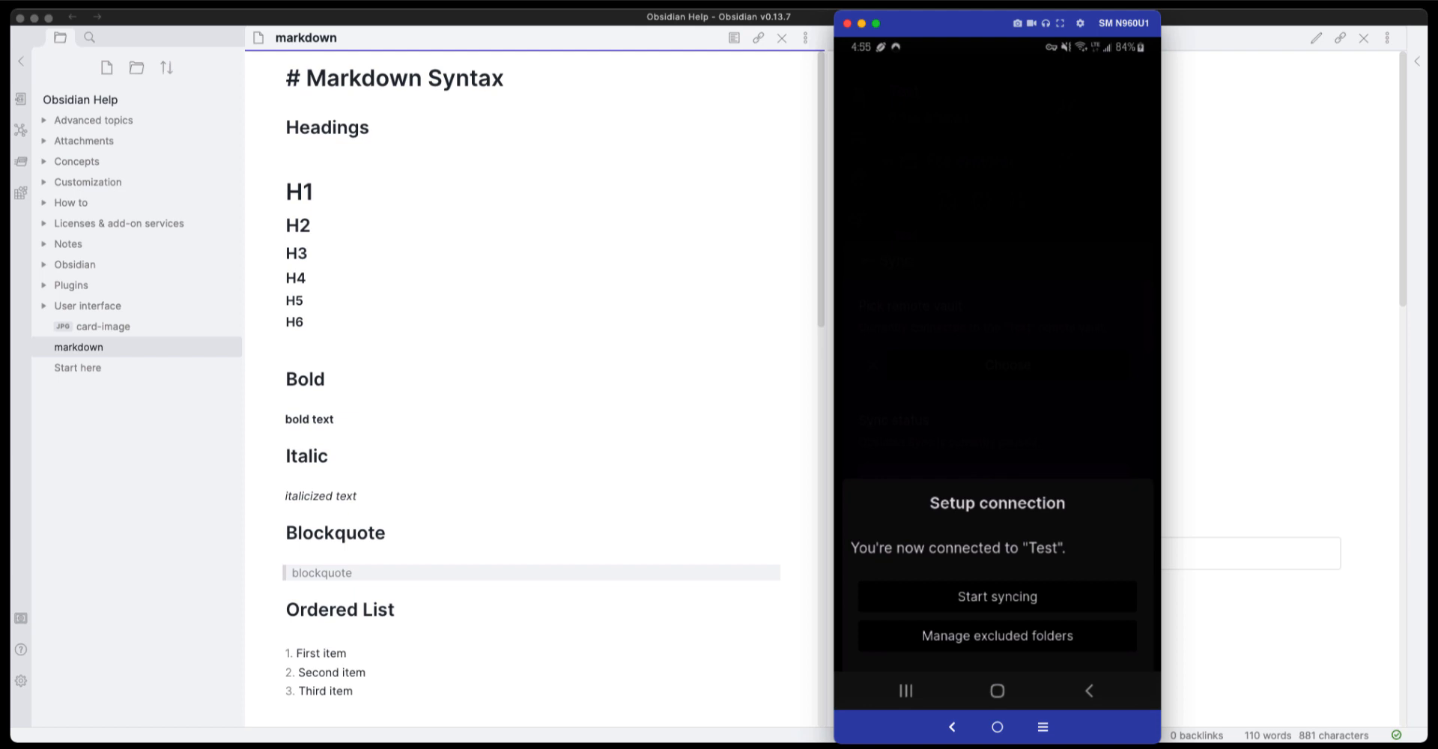
left_click(997, 596)
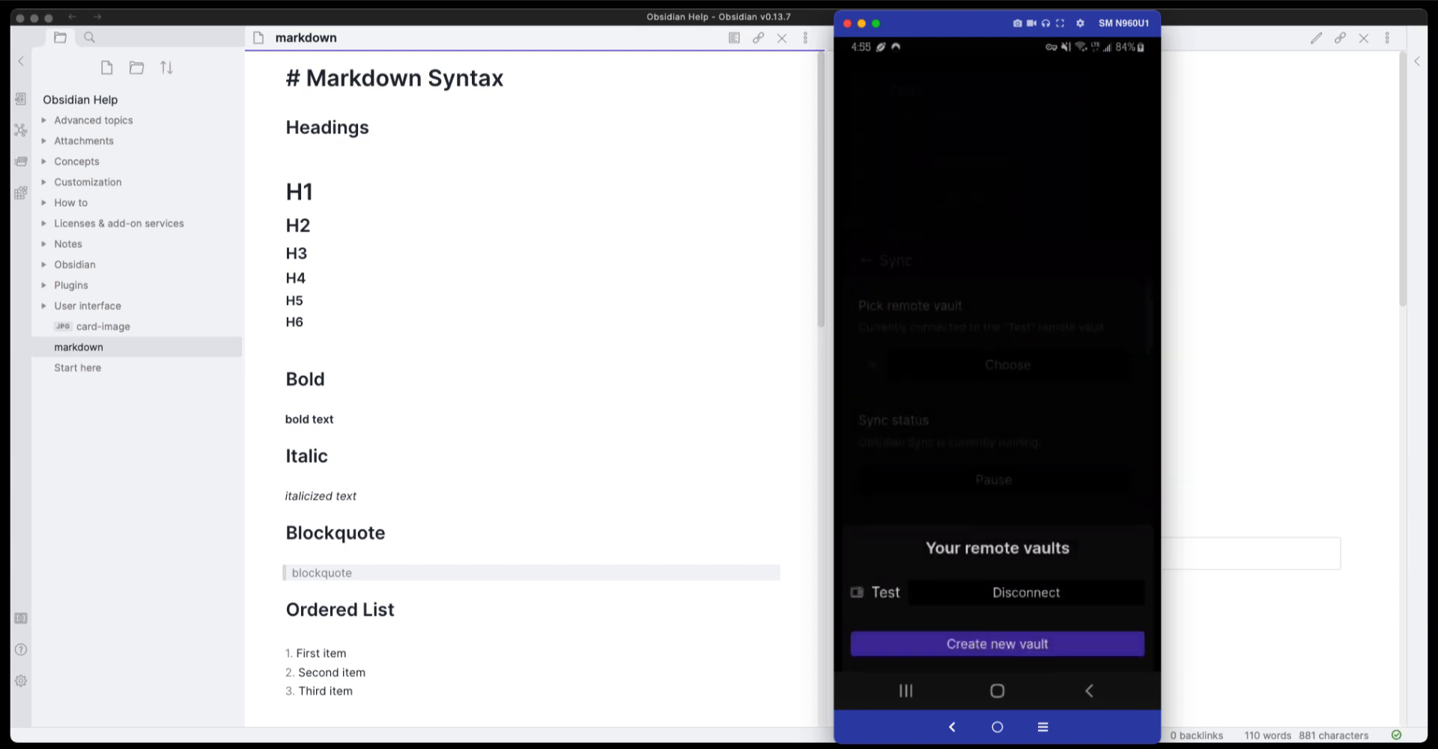
key("Escape")
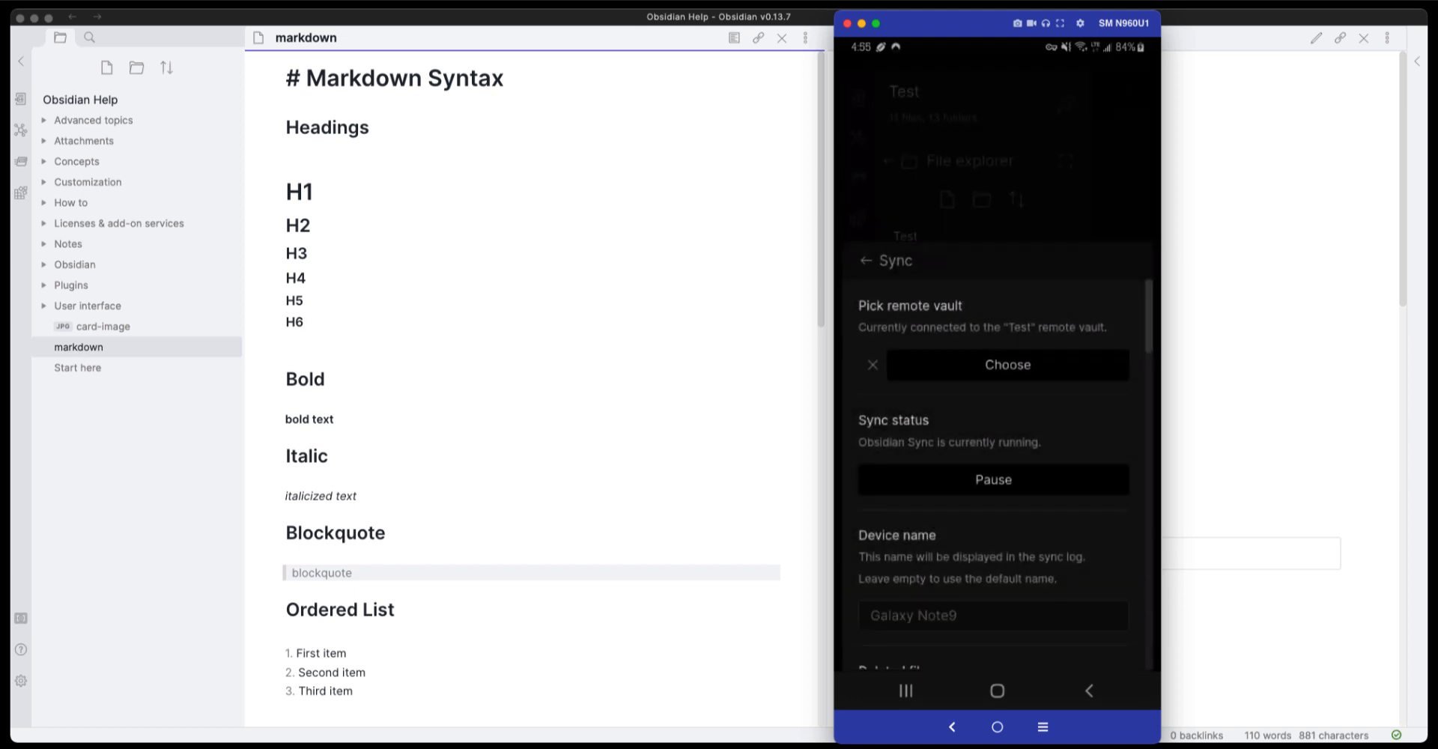
key("Escape")
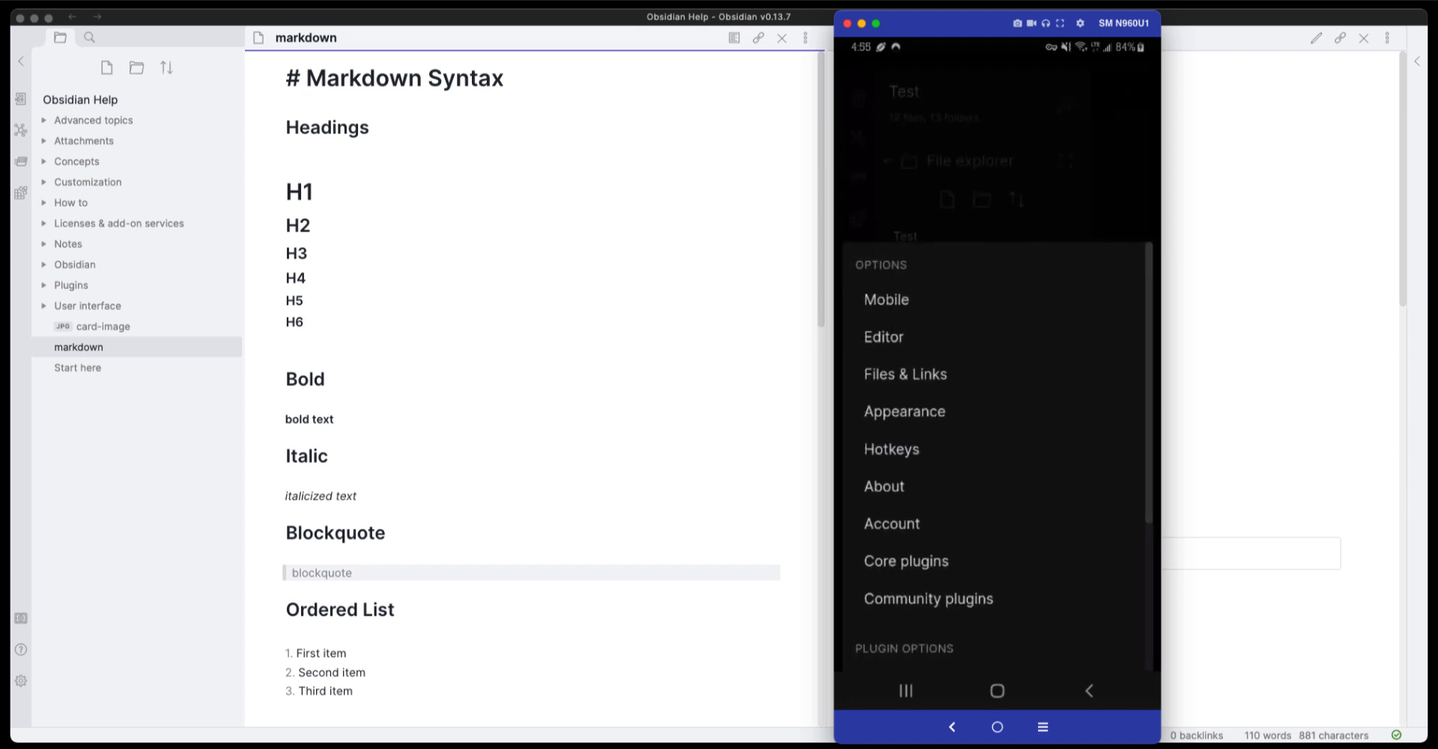
key("Escape")
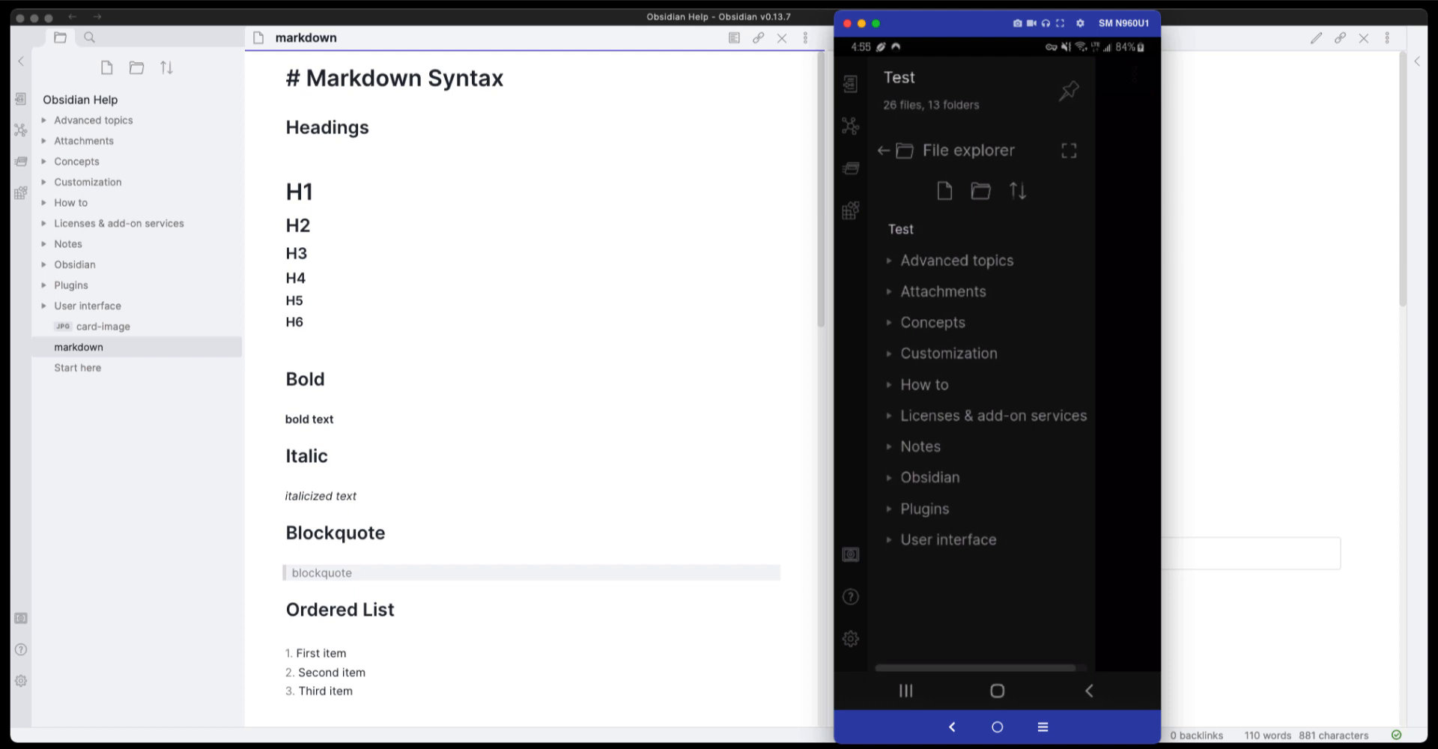
key("Escape")
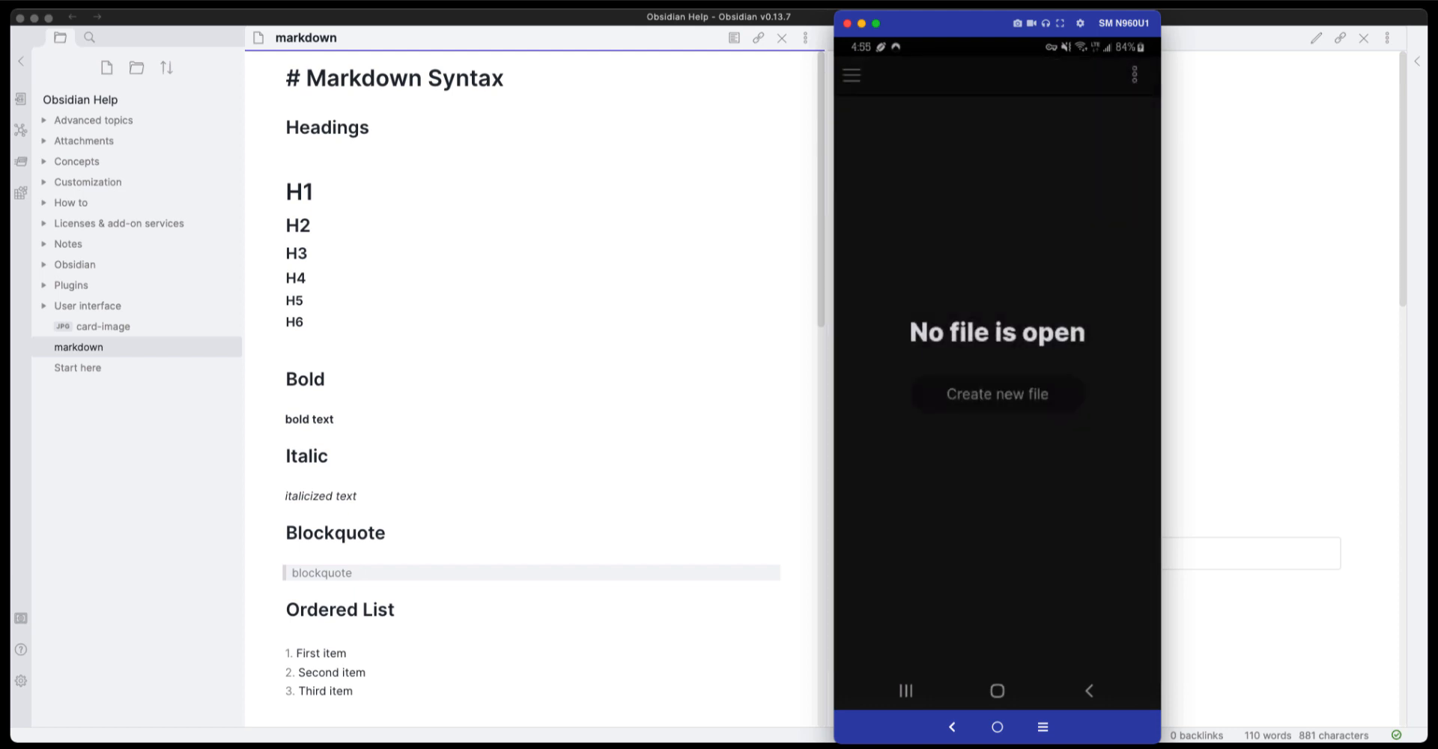
Step: Review the sync log on the phone and close it
left_click_drag(1124, 449, 928, 449)
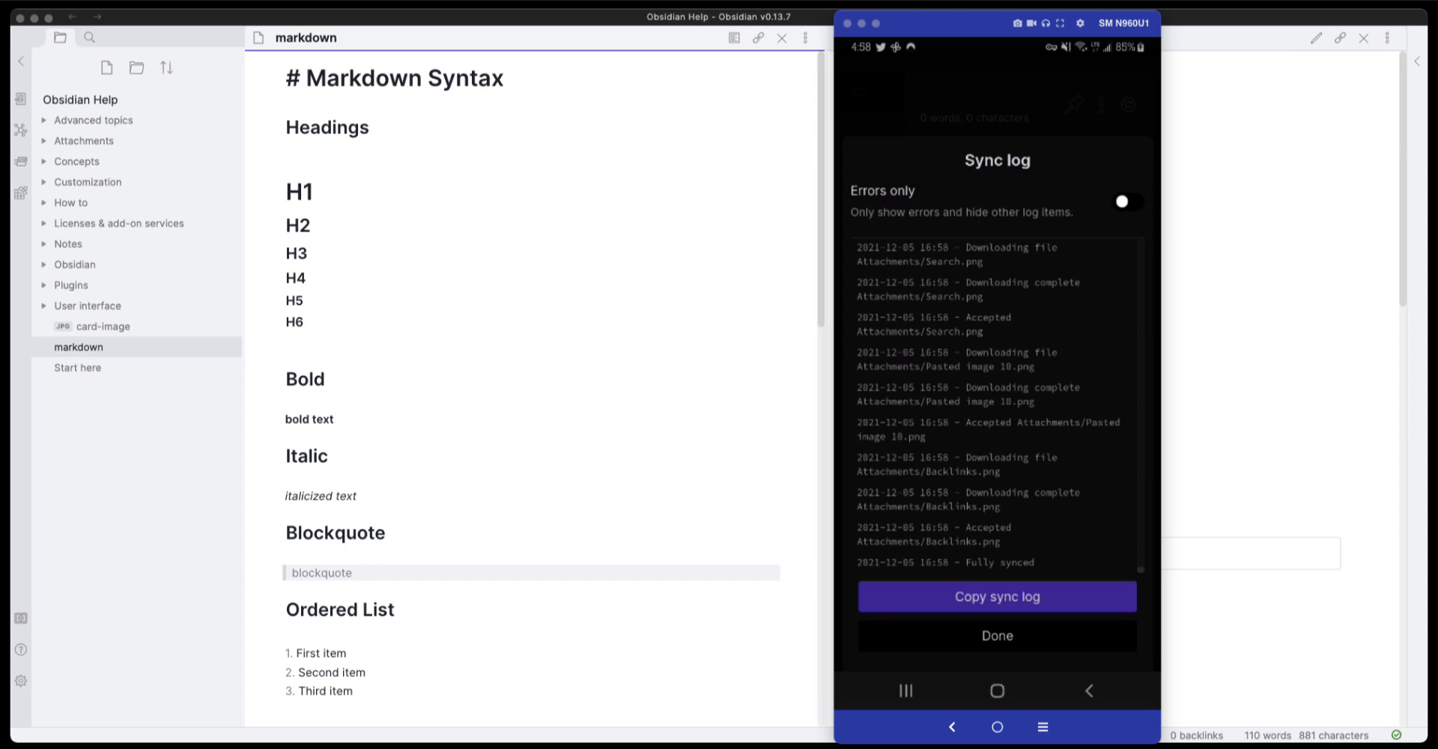
key("Escape")
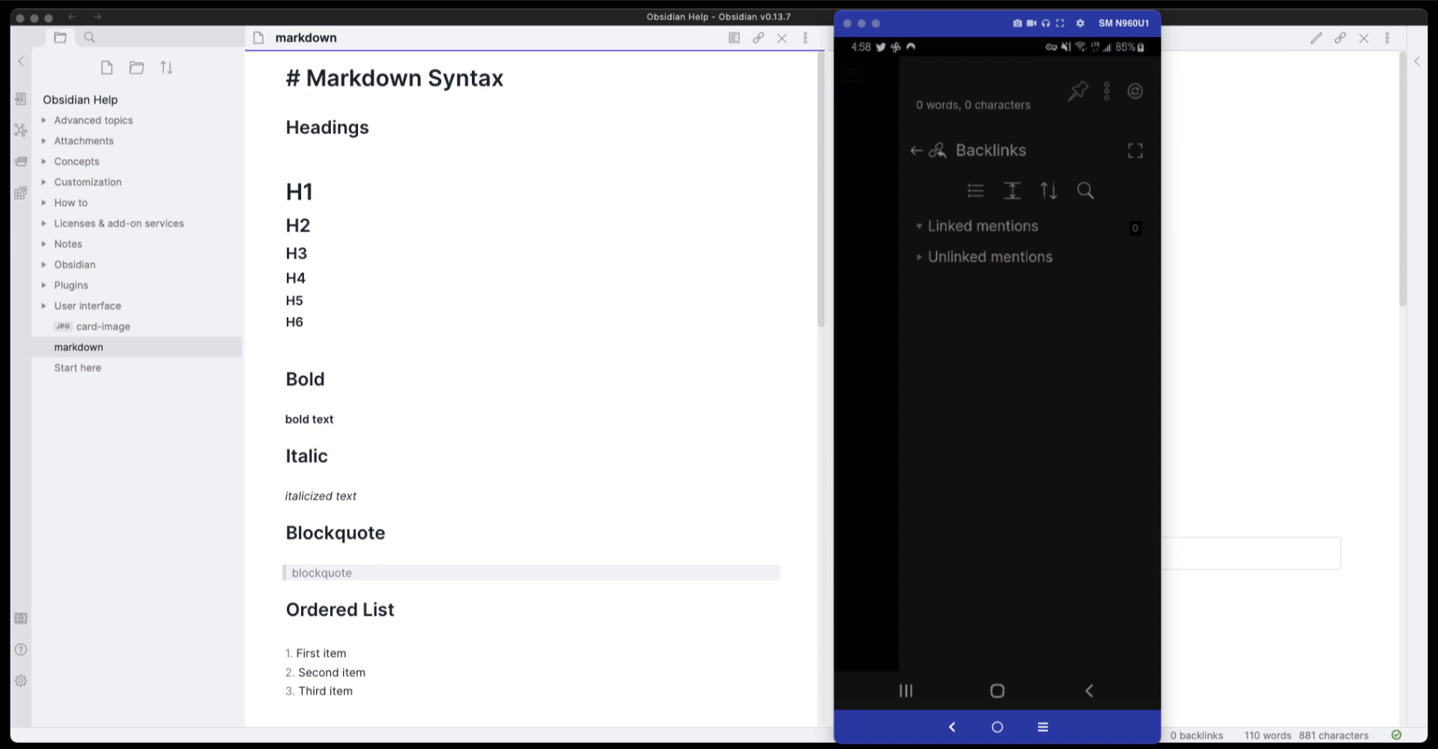
Step: Create a note on the phone titled "New file" and enter "New file" as its body text
key("Escape")
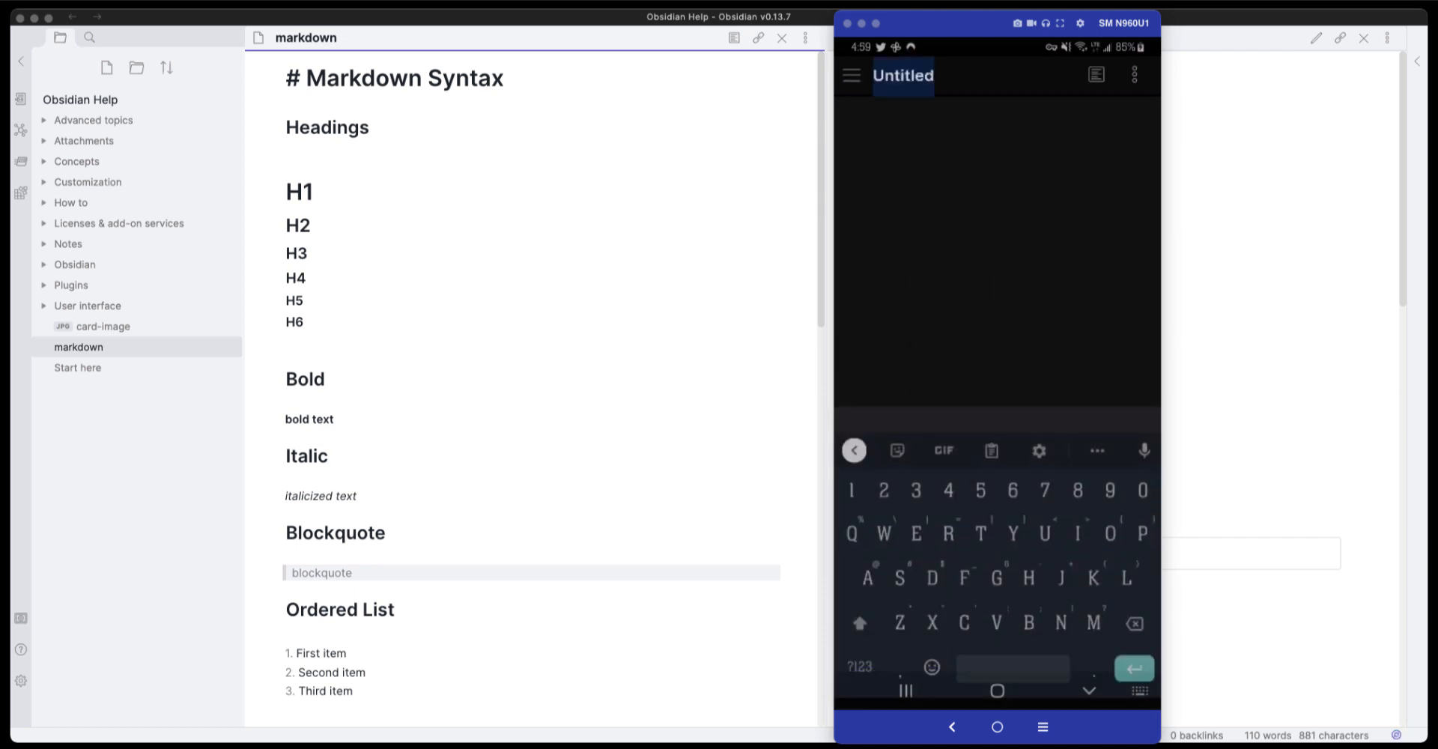
type("N")
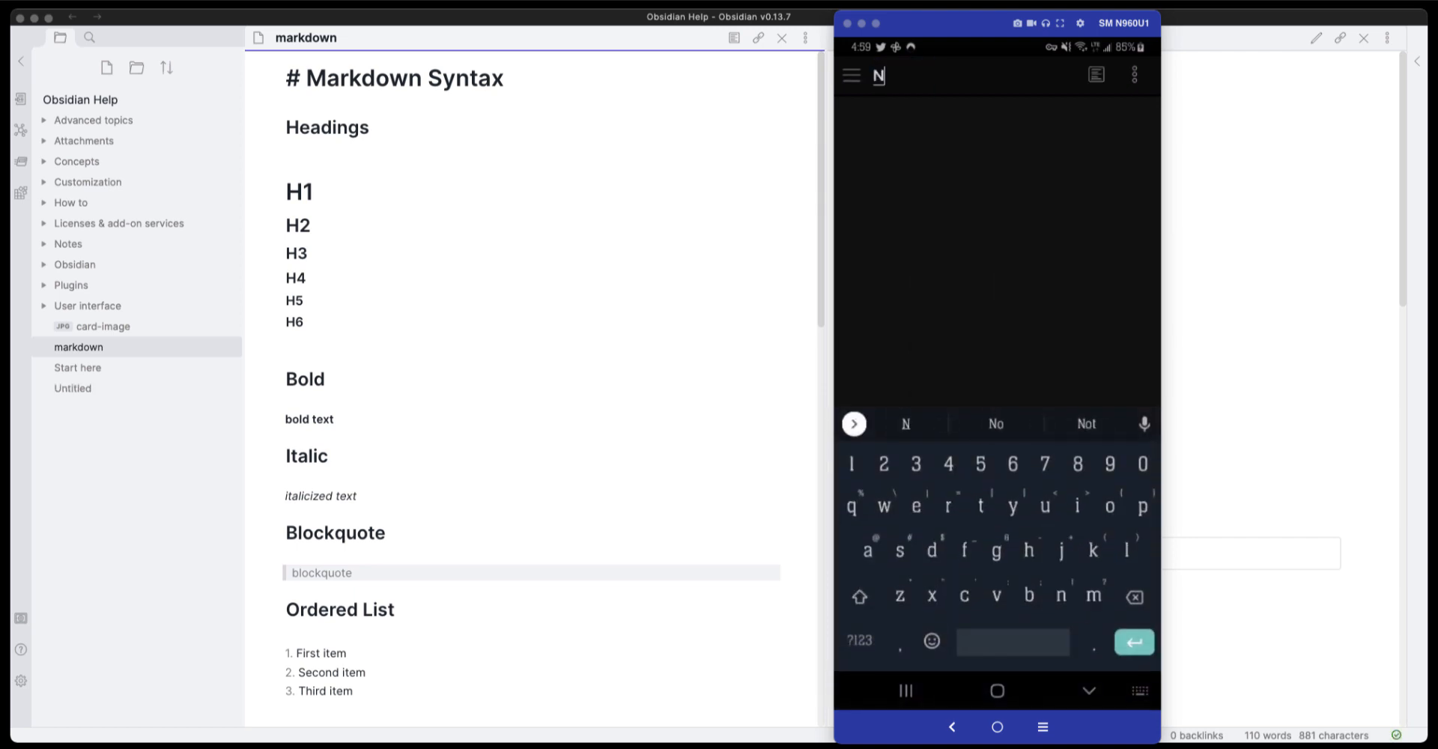
type("ew file")
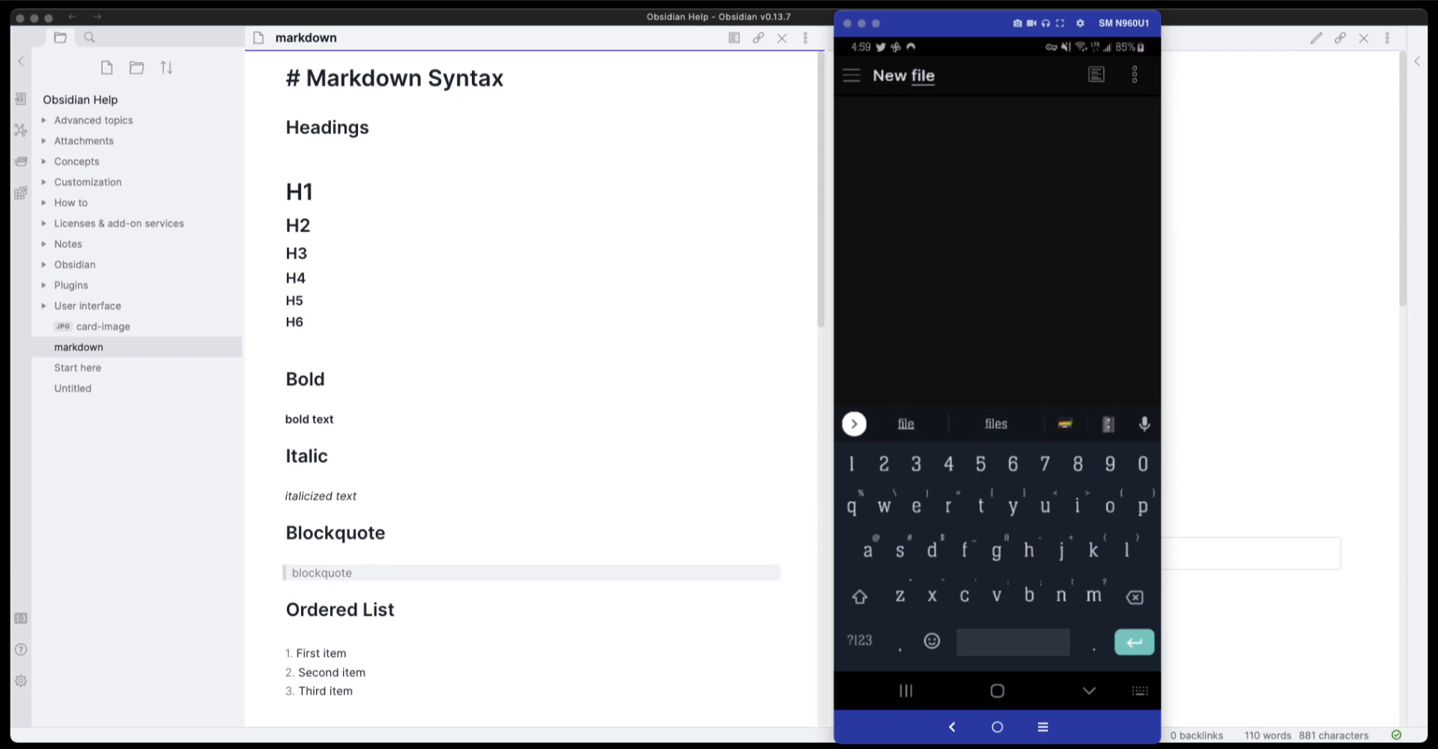
left_click(850, 118)
type("N")
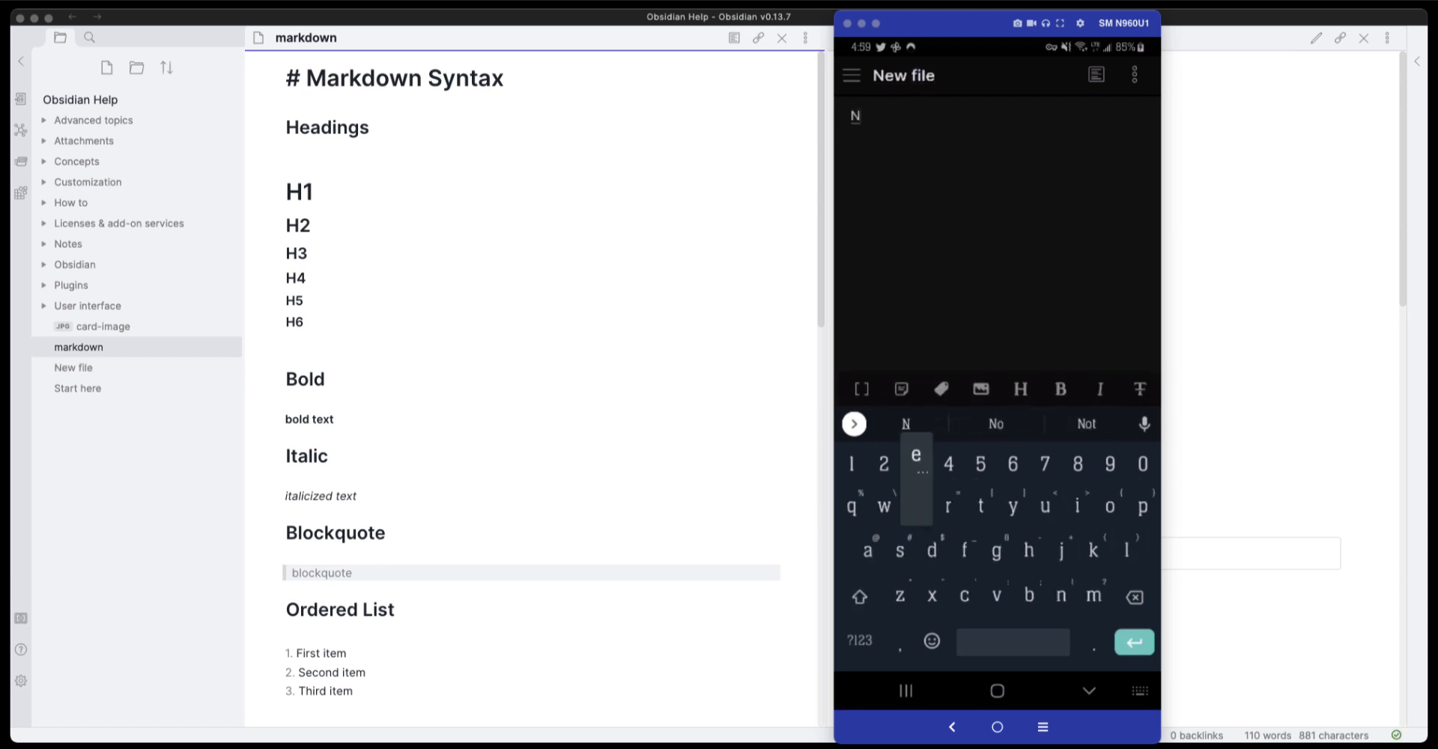
type("ew file")
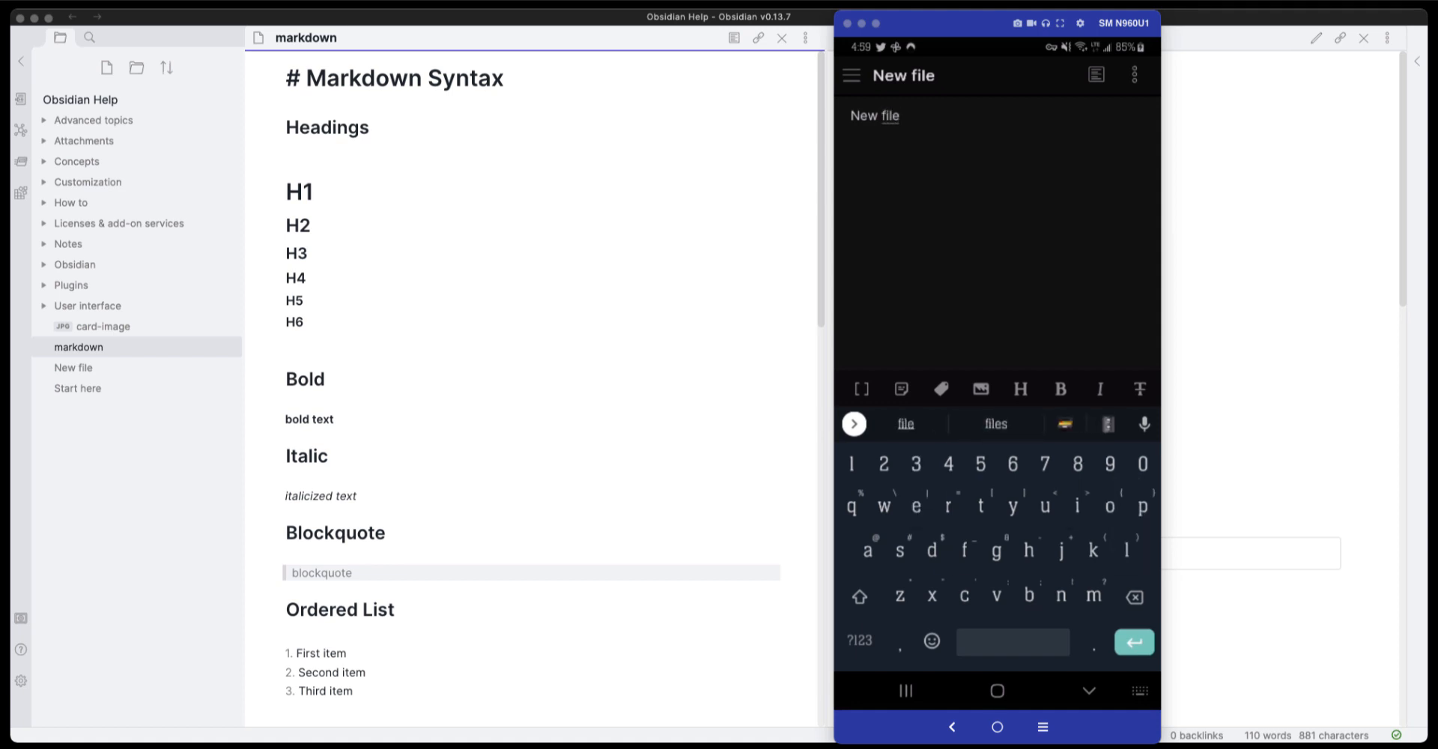
left_click(899, 117)
left_click(932, 76)
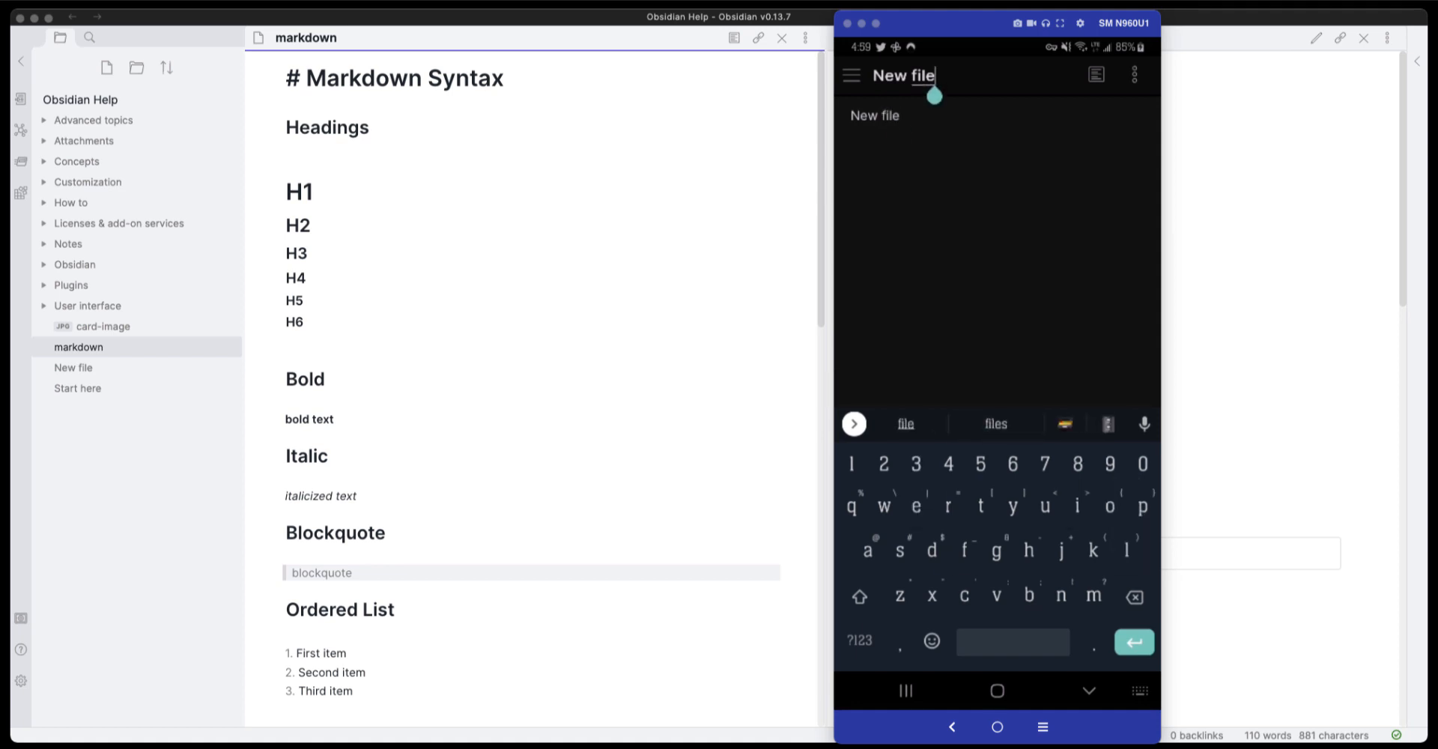
Step: Close the New file note's current pane on the phone
left_click_drag(1124, 262, 906, 262)
left_click(1105, 91)
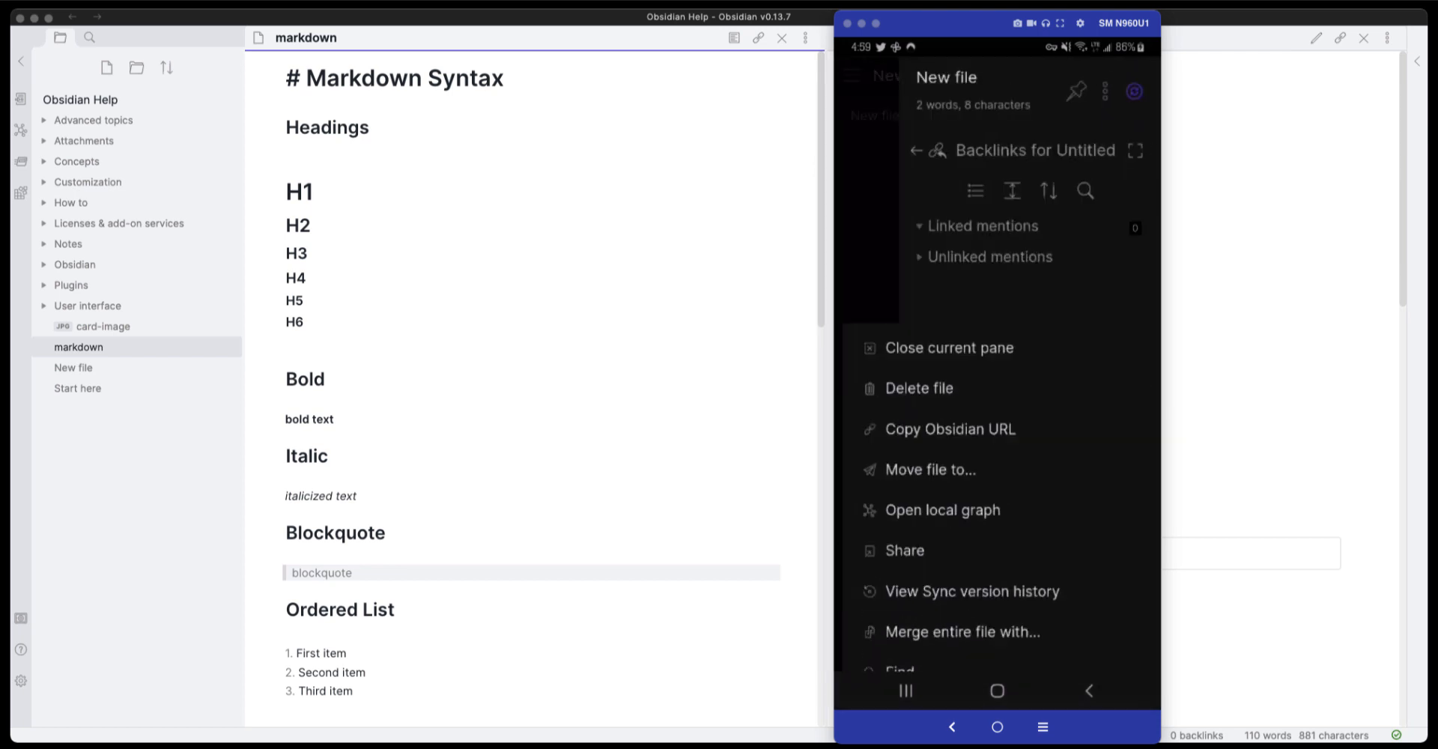
left_click(949, 281)
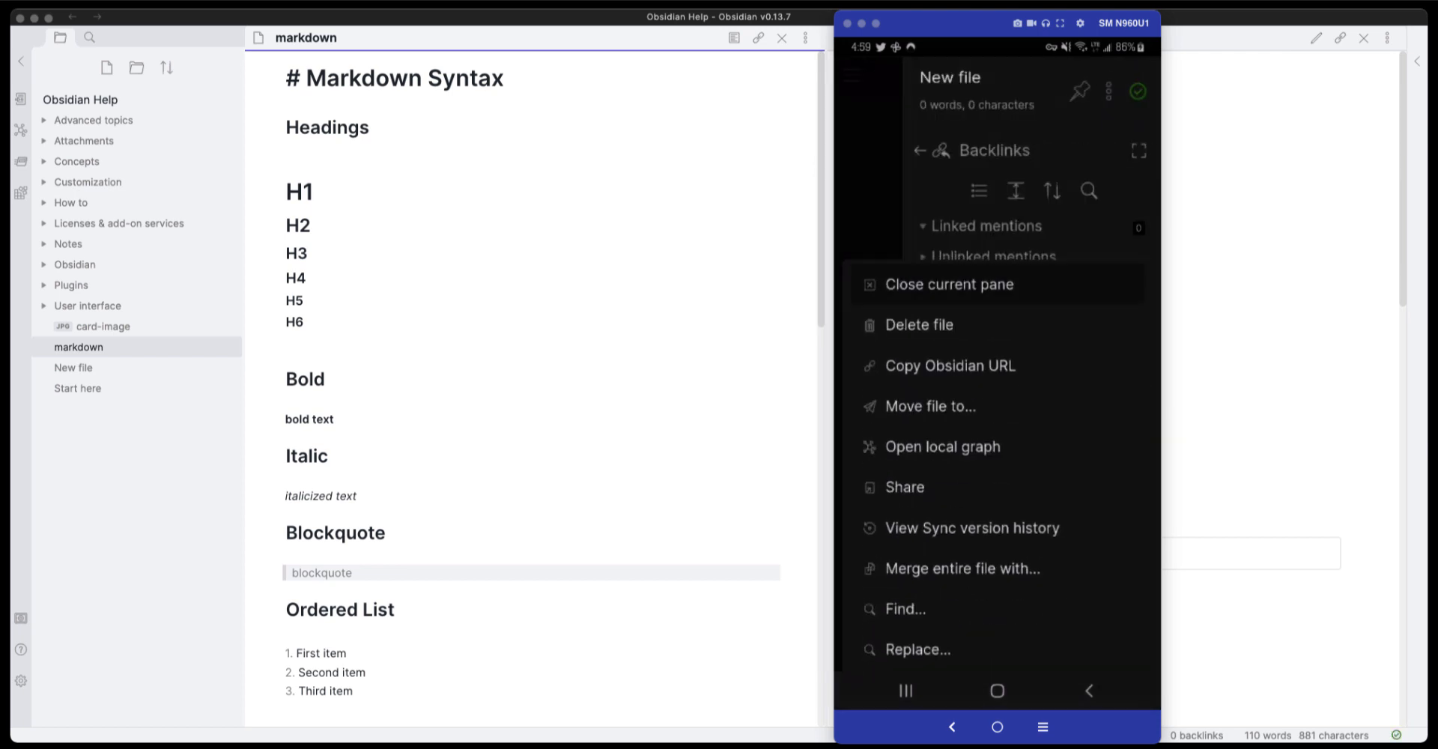
Step: Switch to the desktop vault and open the synced New file note
left_click(79, 367)
left_click(78, 367)
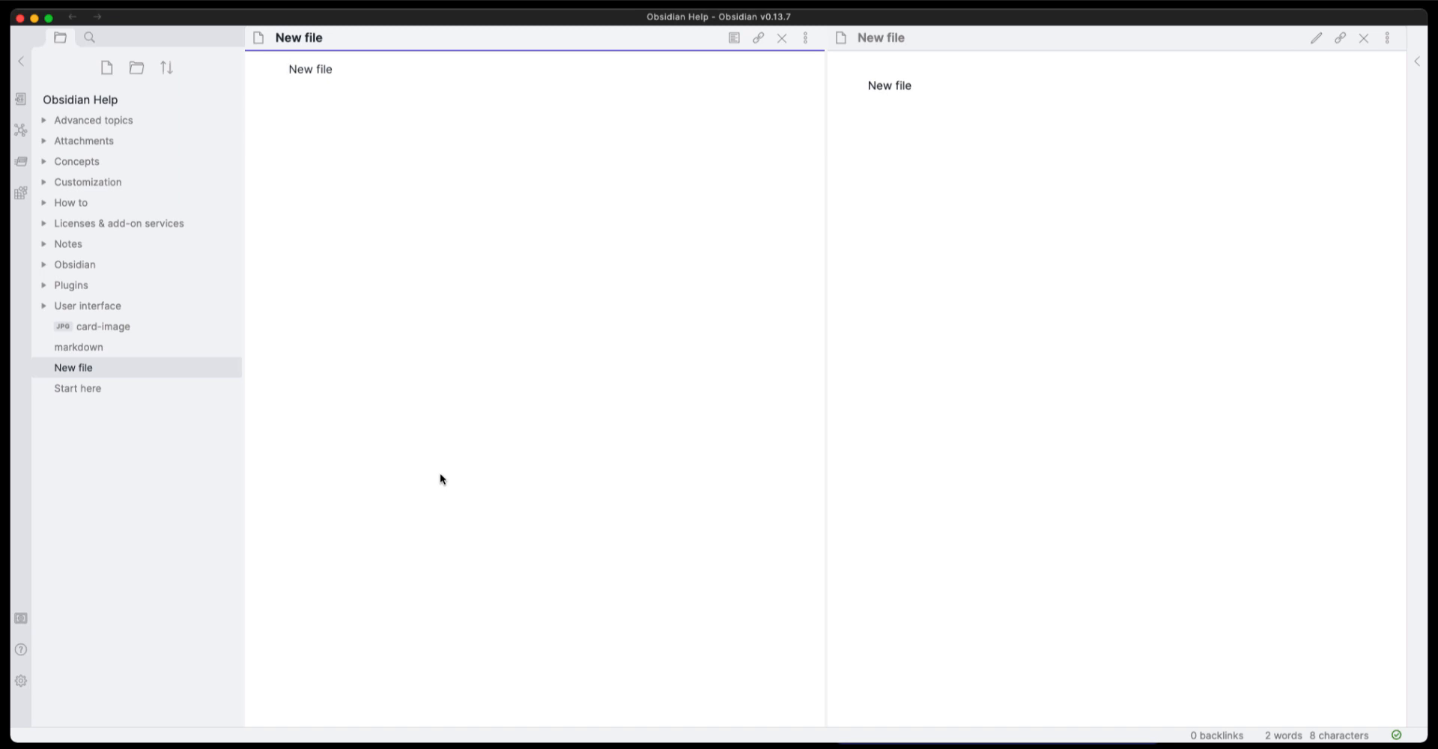
left_click(725, 300)
Step: Compare the versions in the desktop note's Sync version history and restore the empty version from December 5, 2021 4:59 PM
left_click(809, 42)
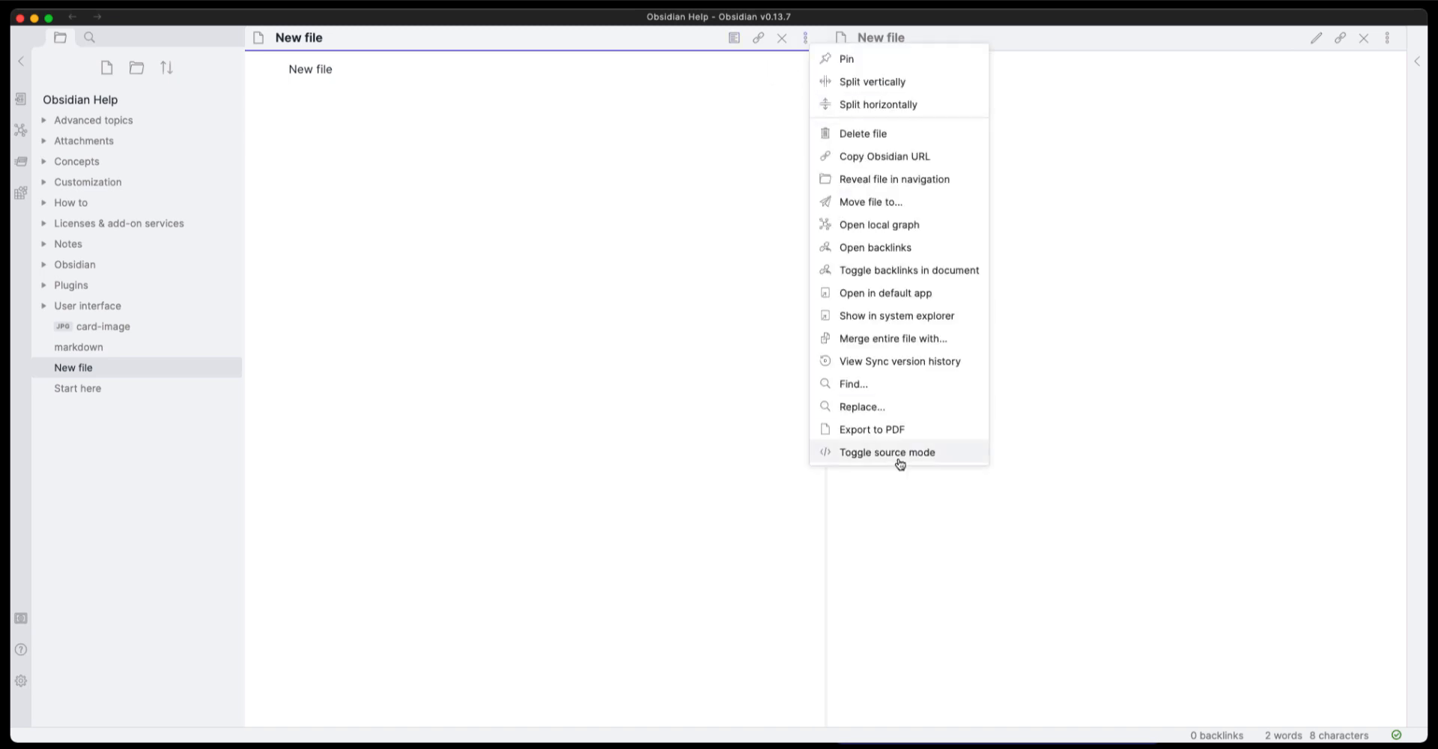
left_click(911, 367)
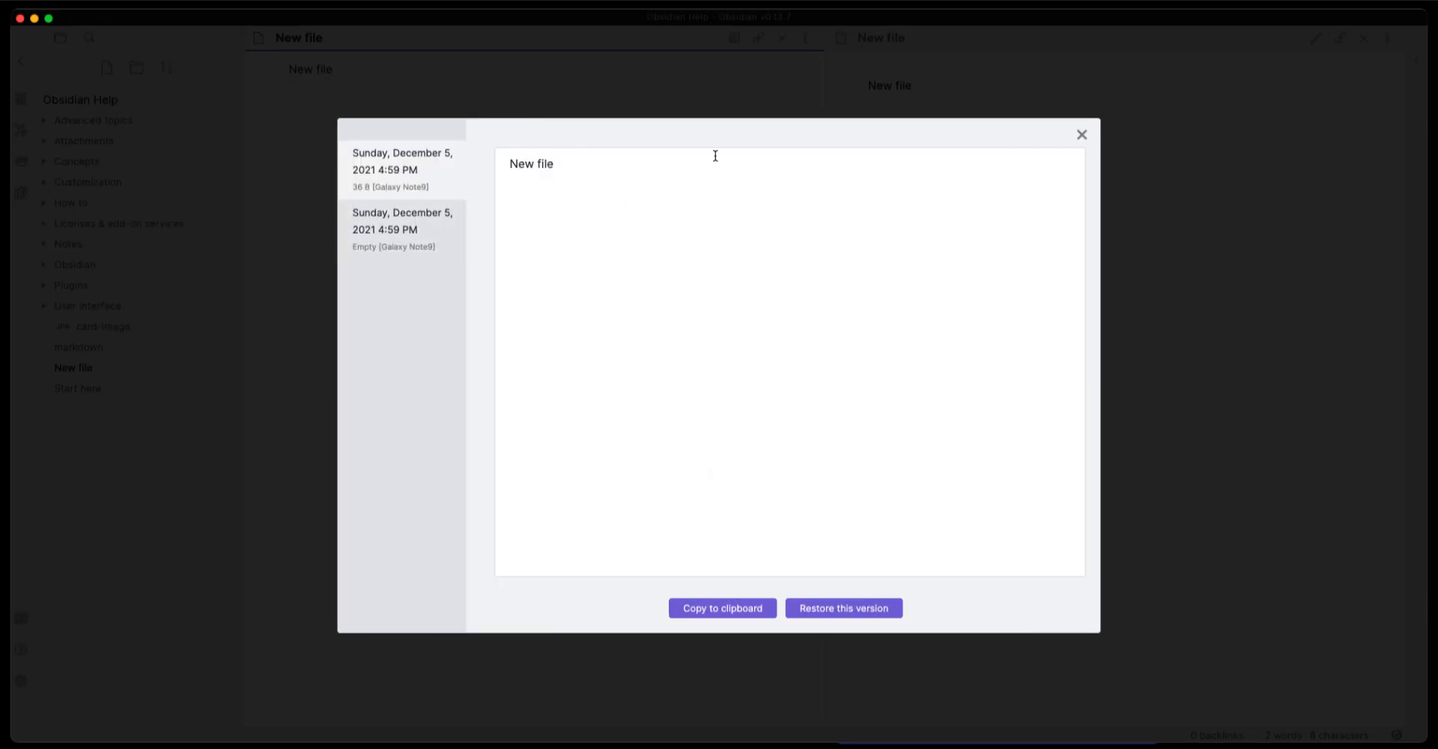
left_click(395, 233)
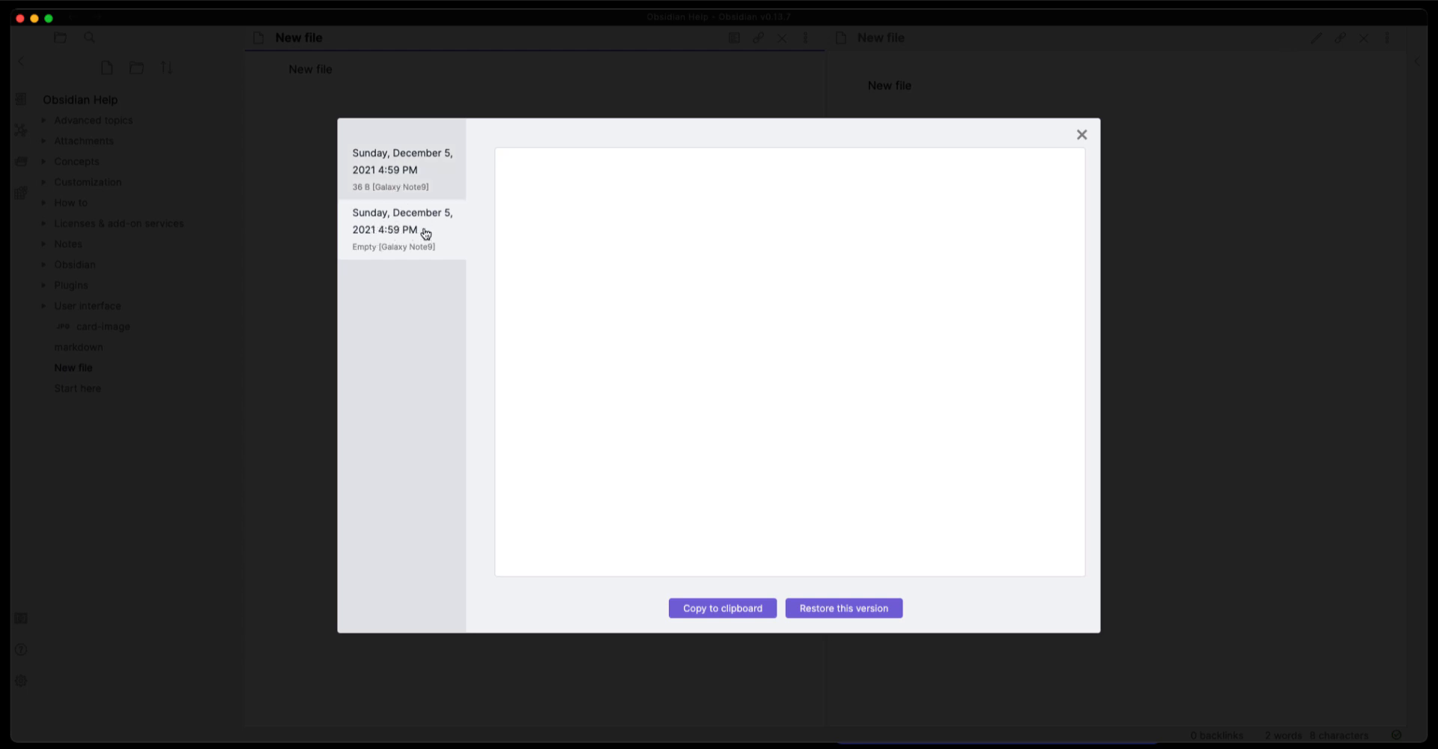
left_click(389, 170)
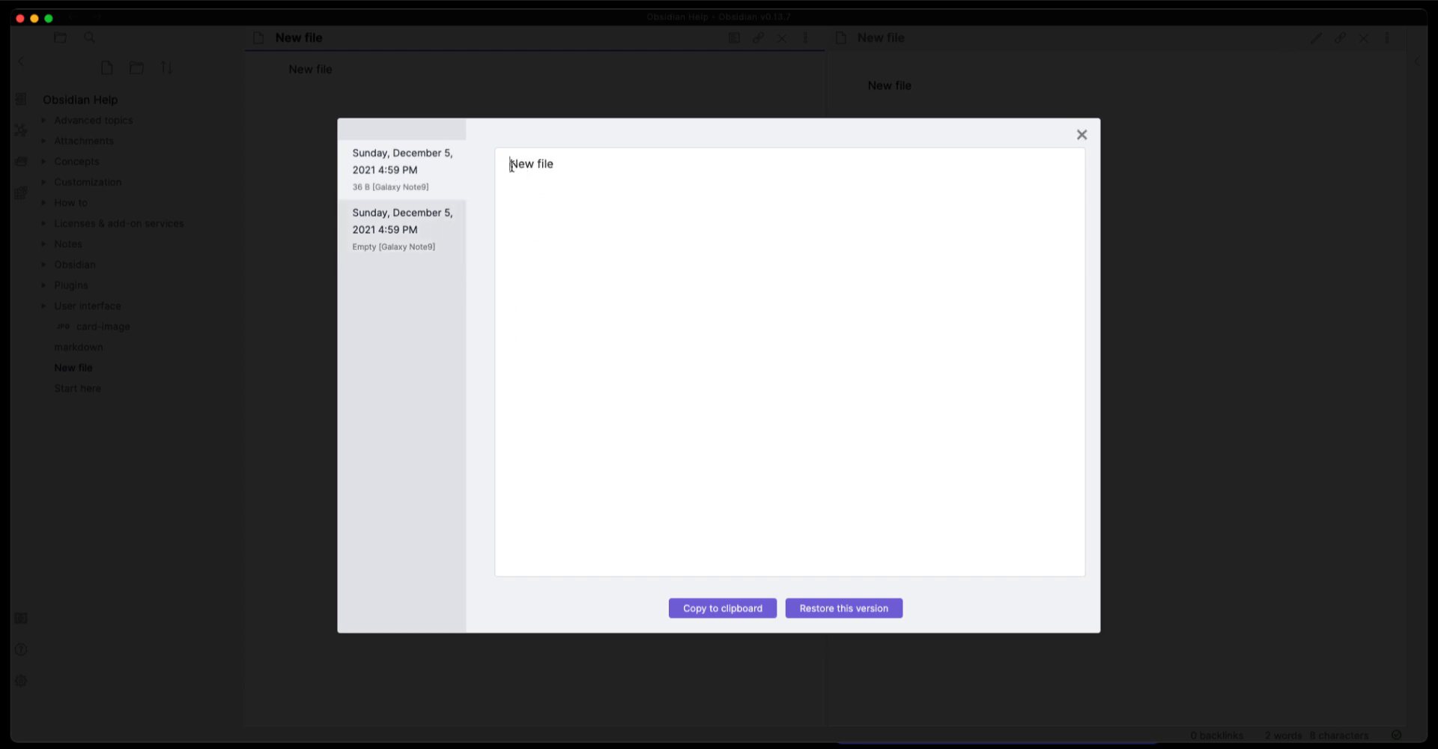
left_click_drag(510, 164, 576, 170)
left_click(401, 232)
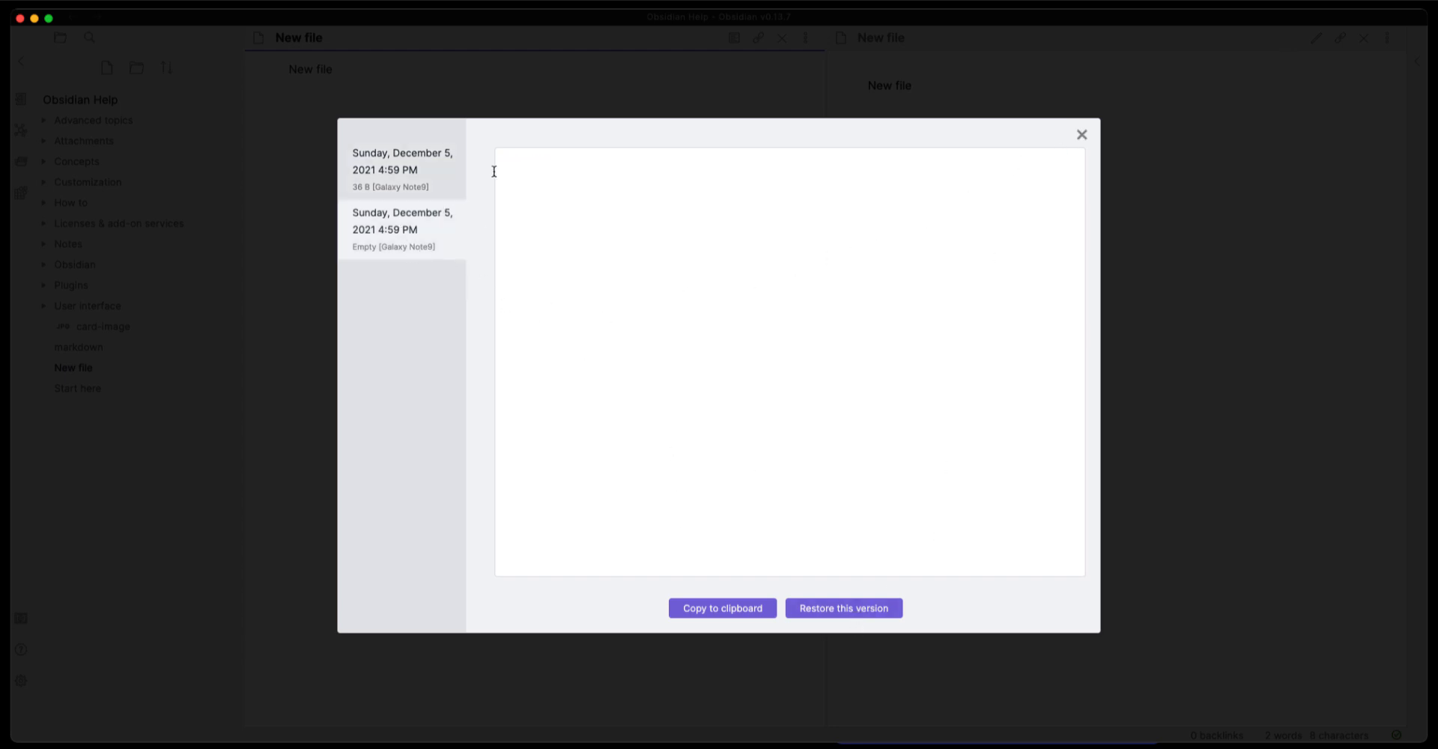
left_click(809, 607)
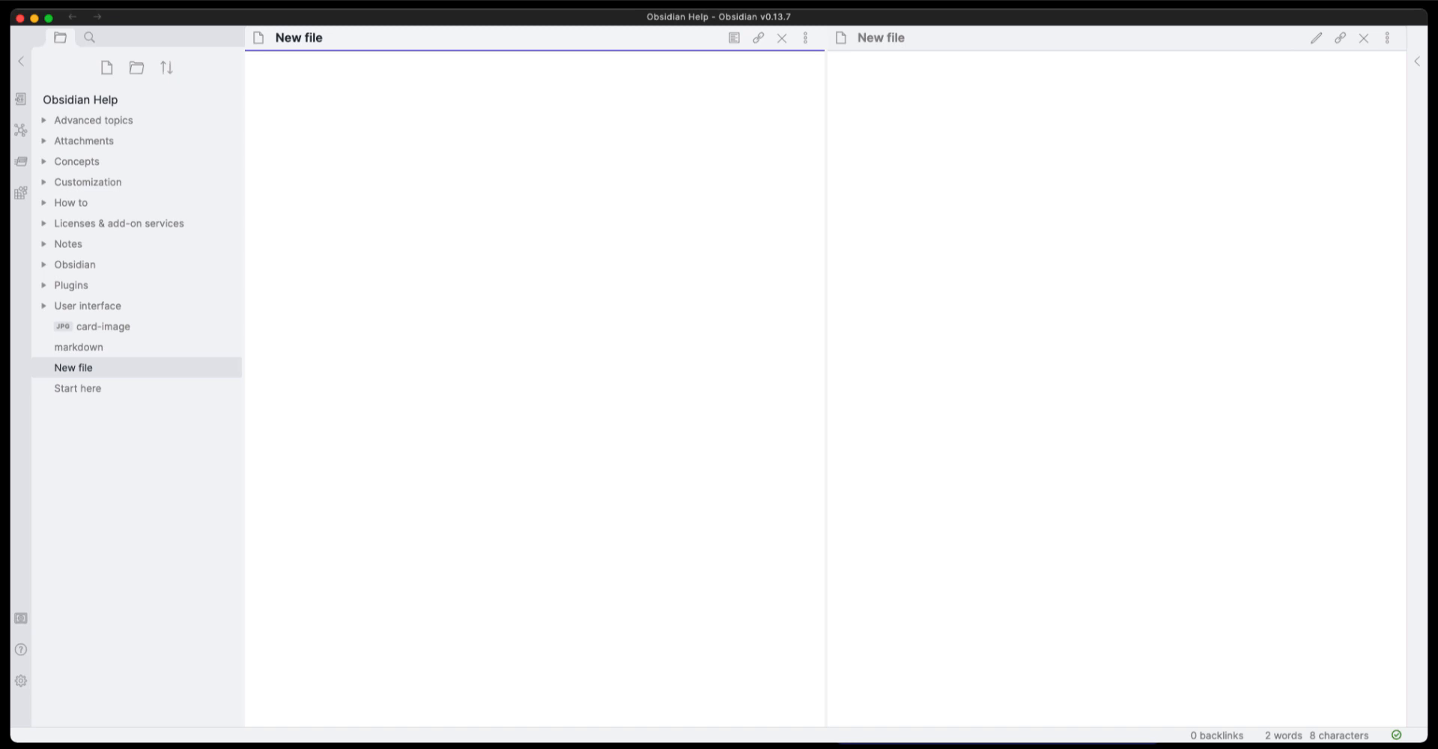
Step: Return to the phone, review the New file note's Sync version history, and close it
left_click(918, 743)
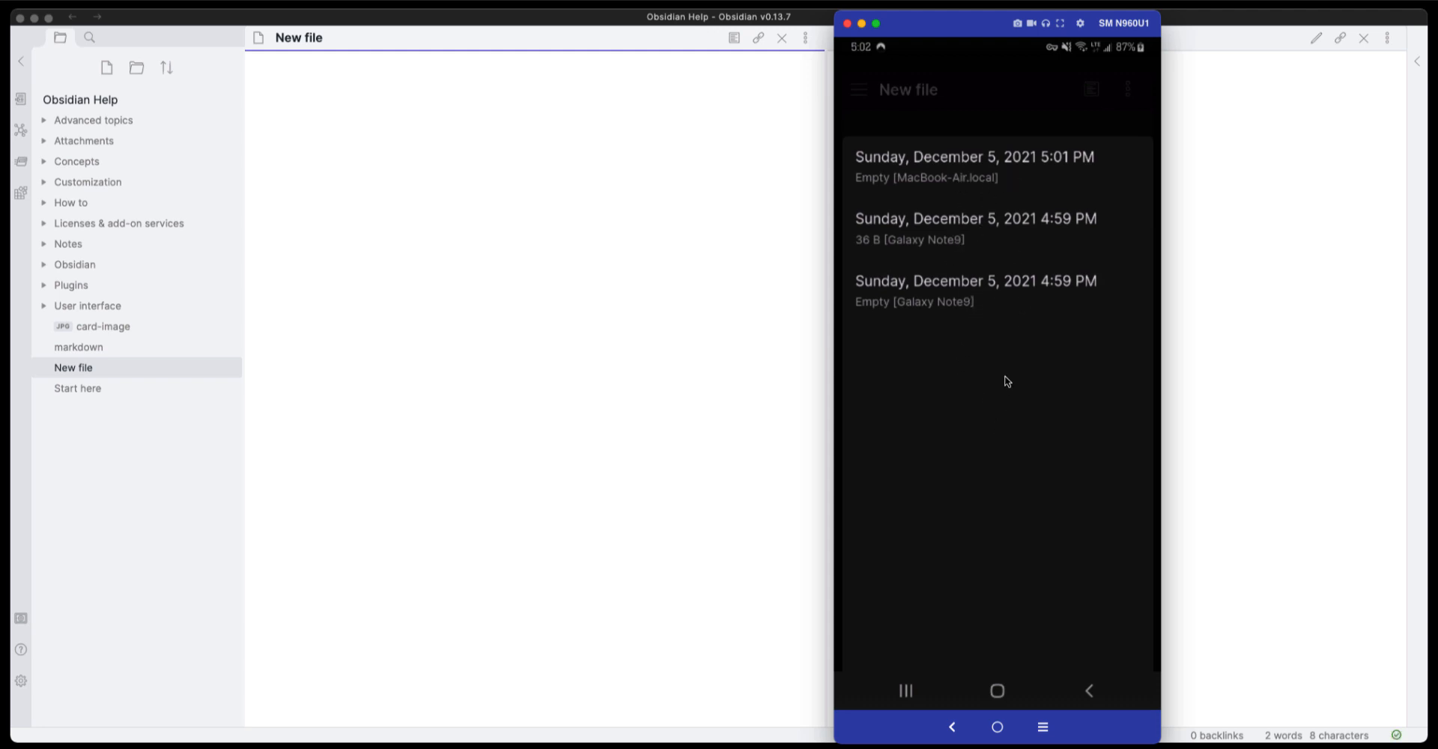
key("Escape")
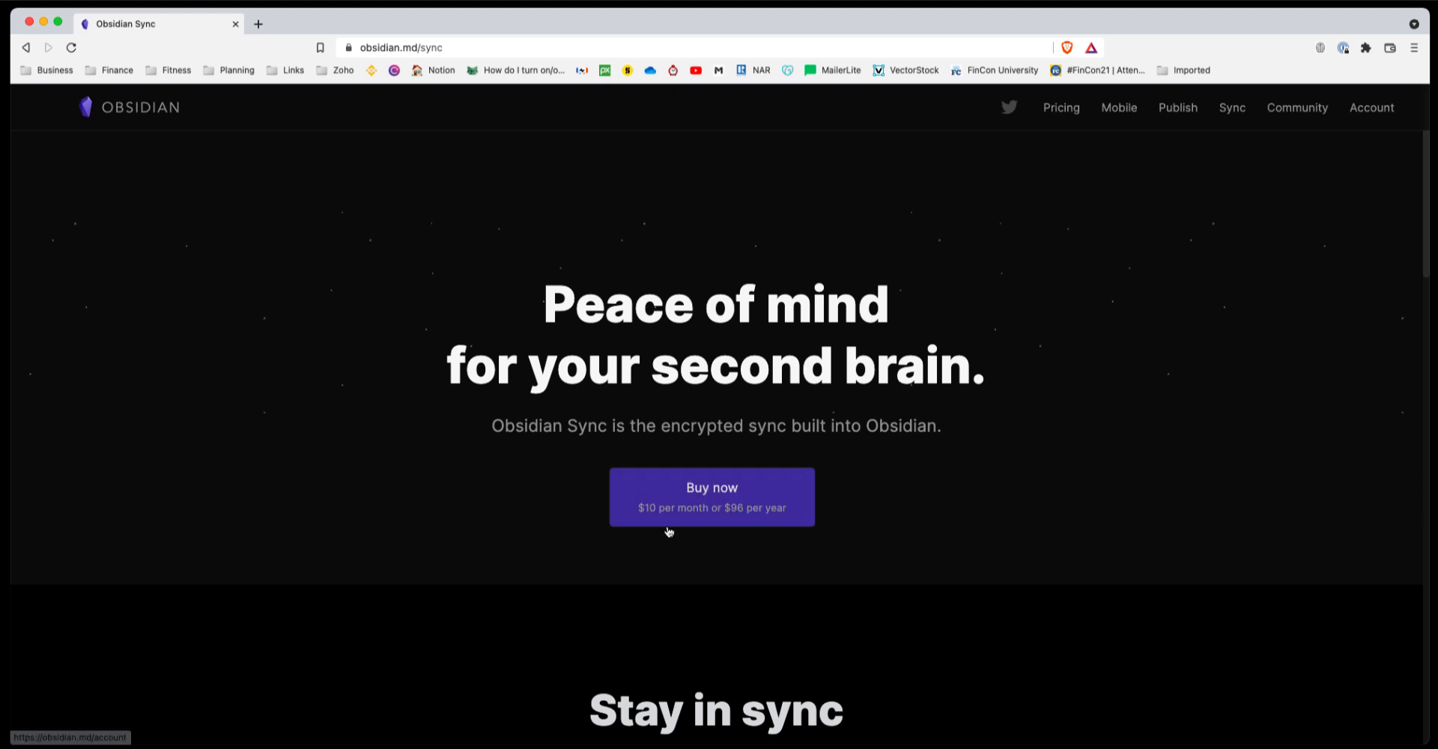
Step: Switch to the browser and review the Obsidian Sync page at obsidian.md/sync
scroll(739, 489, "down", 1)
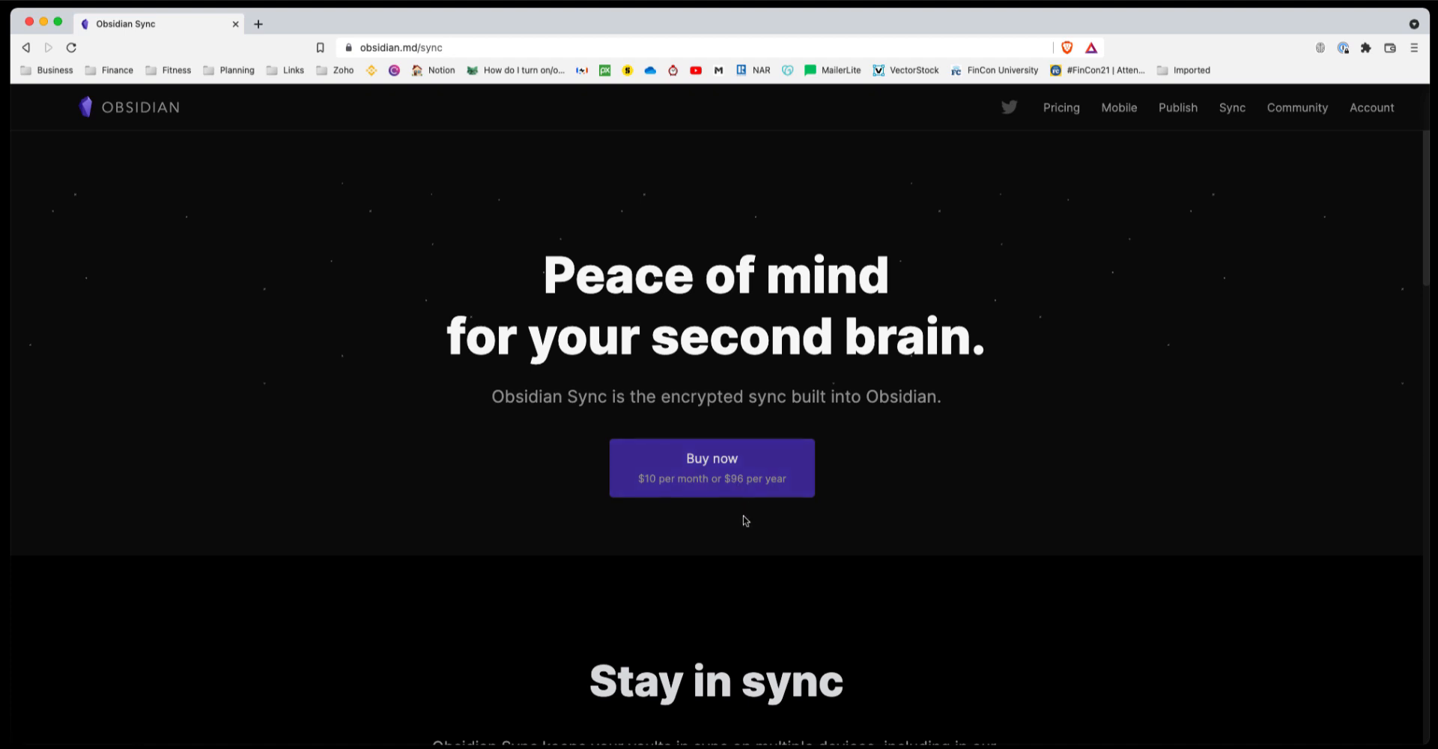